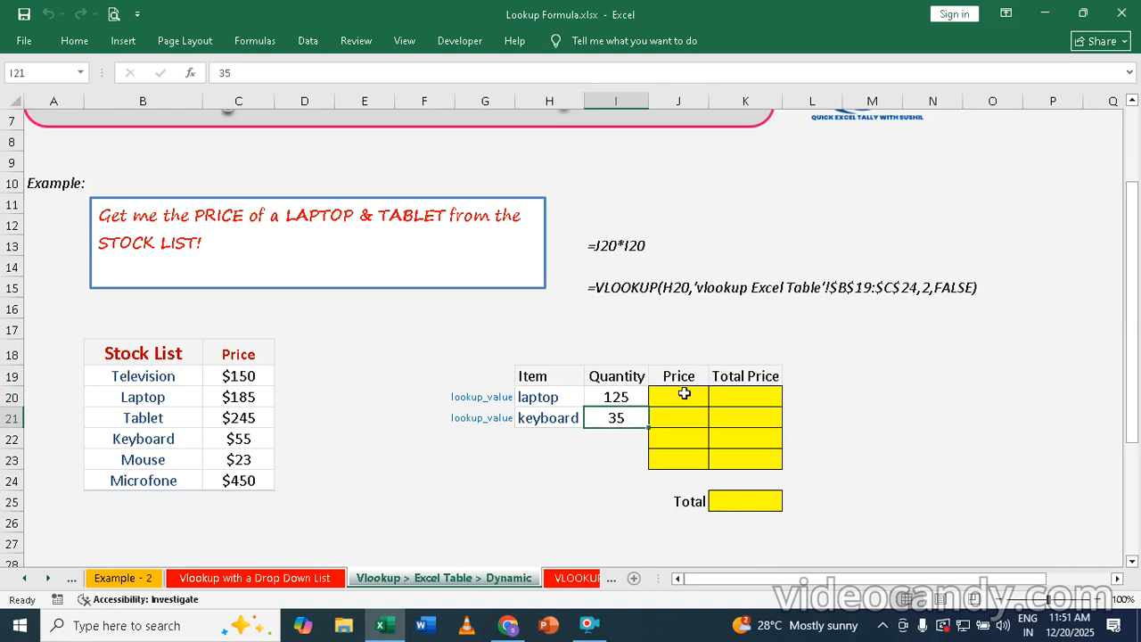
Step: In the laptop's Price cell J20, write a VLOOKUP of H20 in stock list range B18:C24, returning column 2 with match type 0
left_click(684, 392)
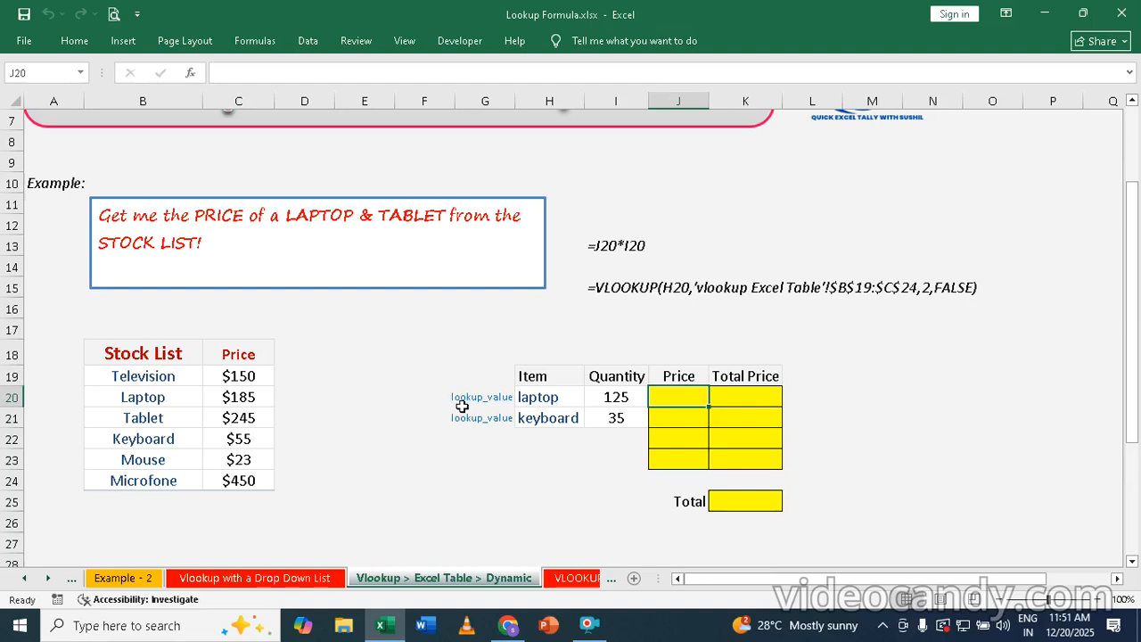
scroll(462, 405, "up", 2)
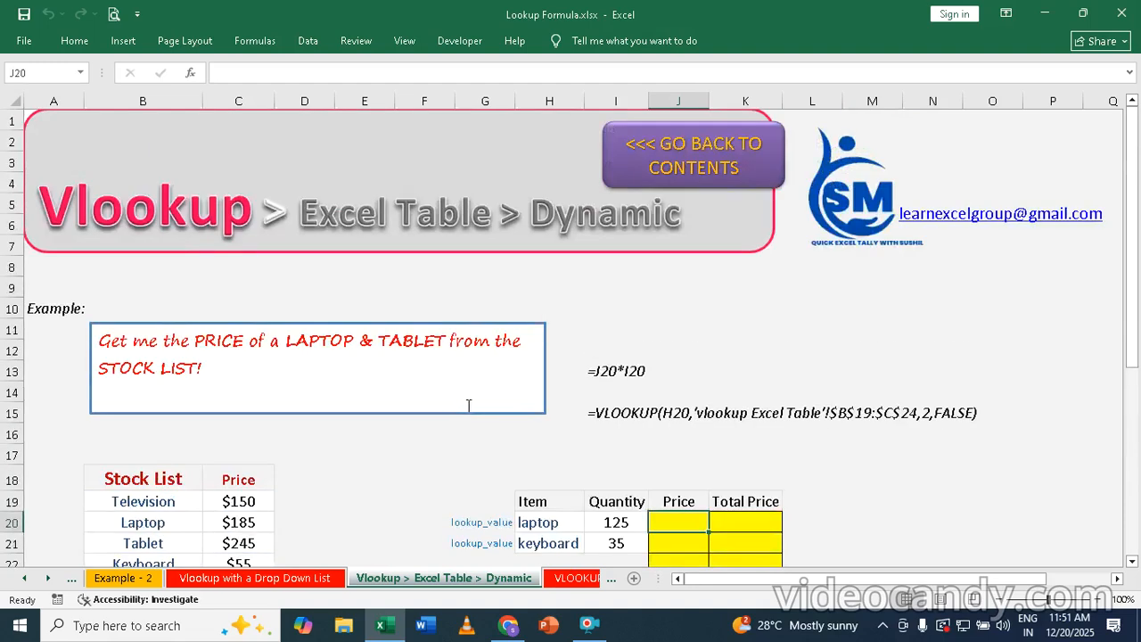
scroll(467, 406, "down", 2)
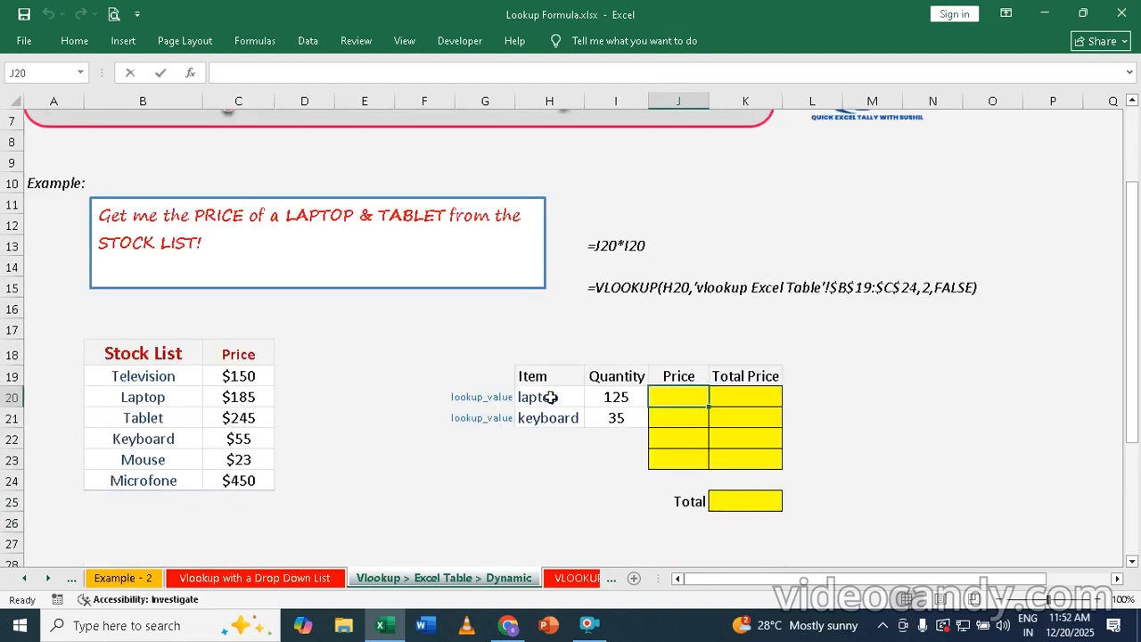
type("=v")
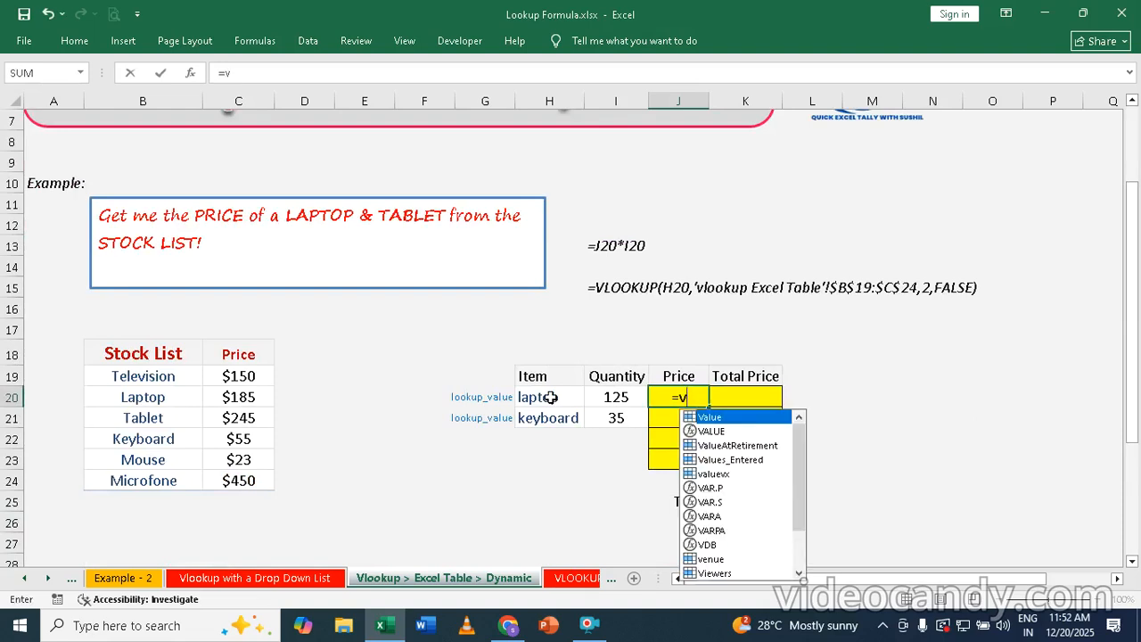
type("l")
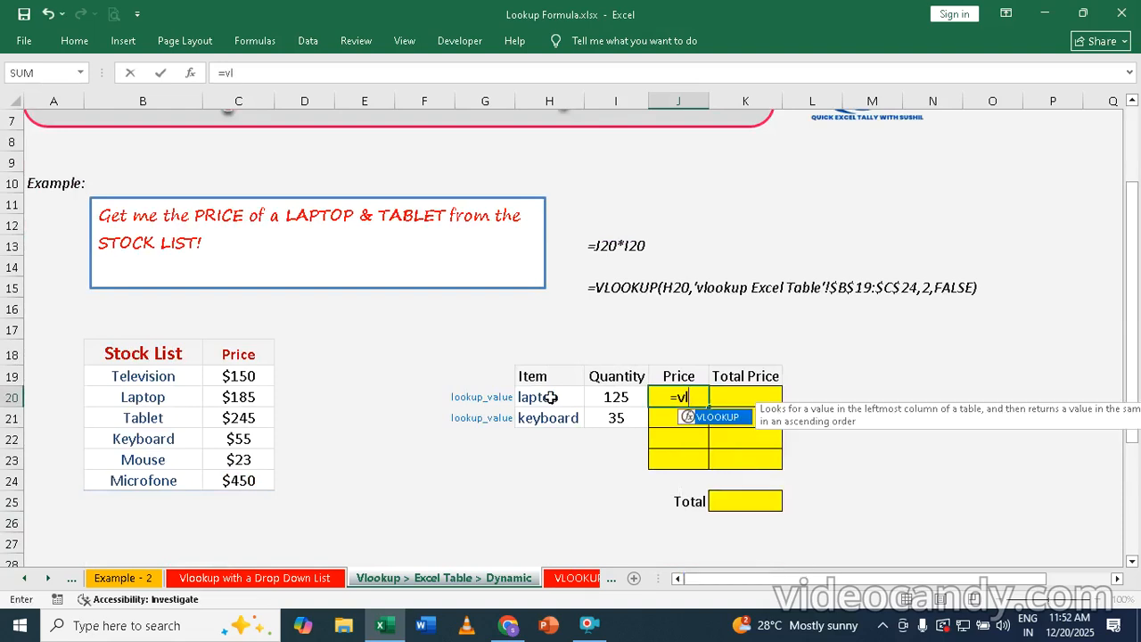
key("Tab")
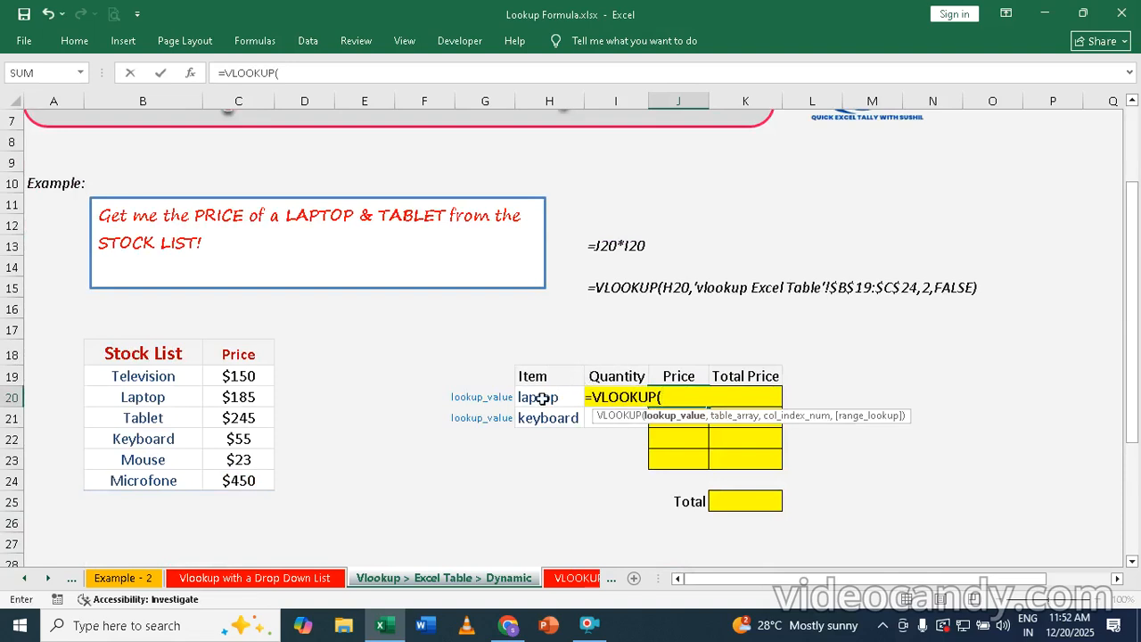
left_click(541, 399)
type(",")
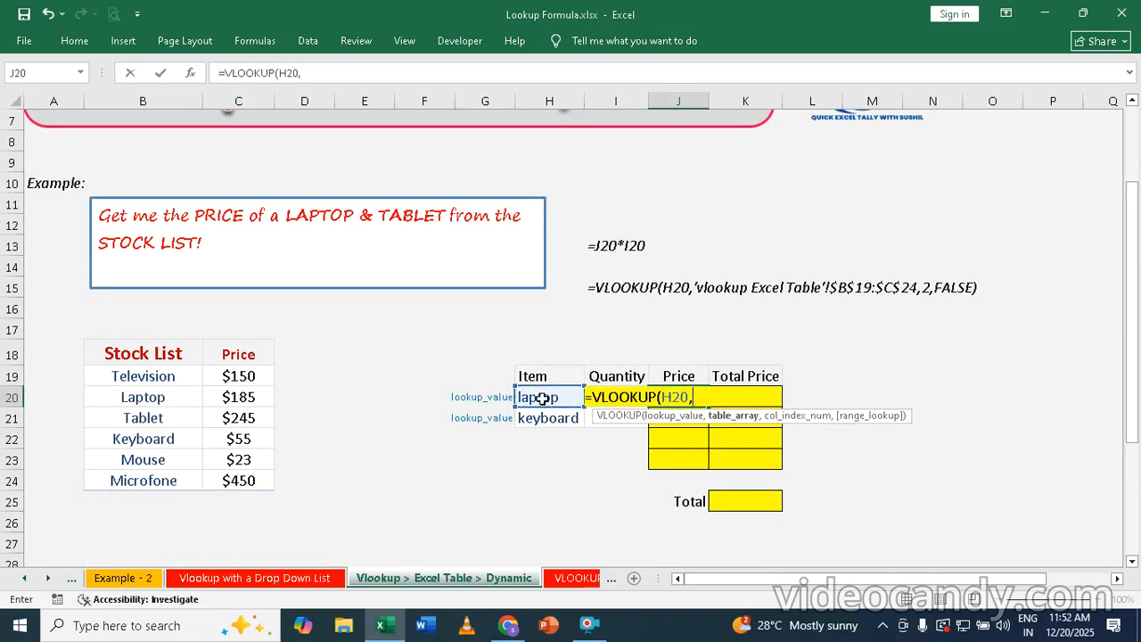
left_click_drag(130, 354, 230, 481)
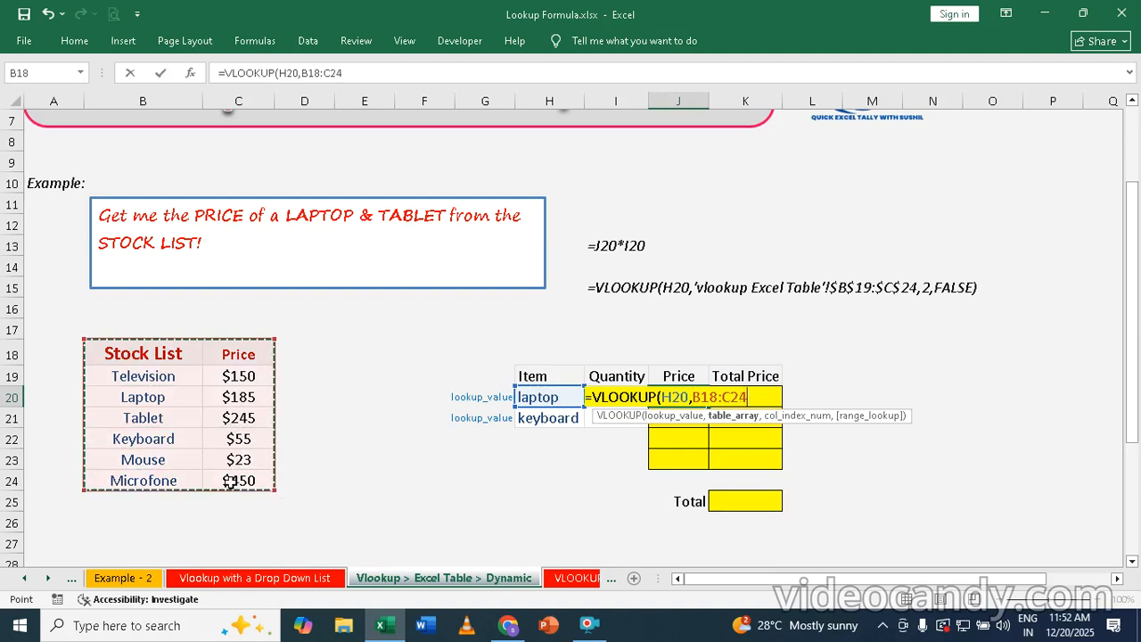
type(",2")
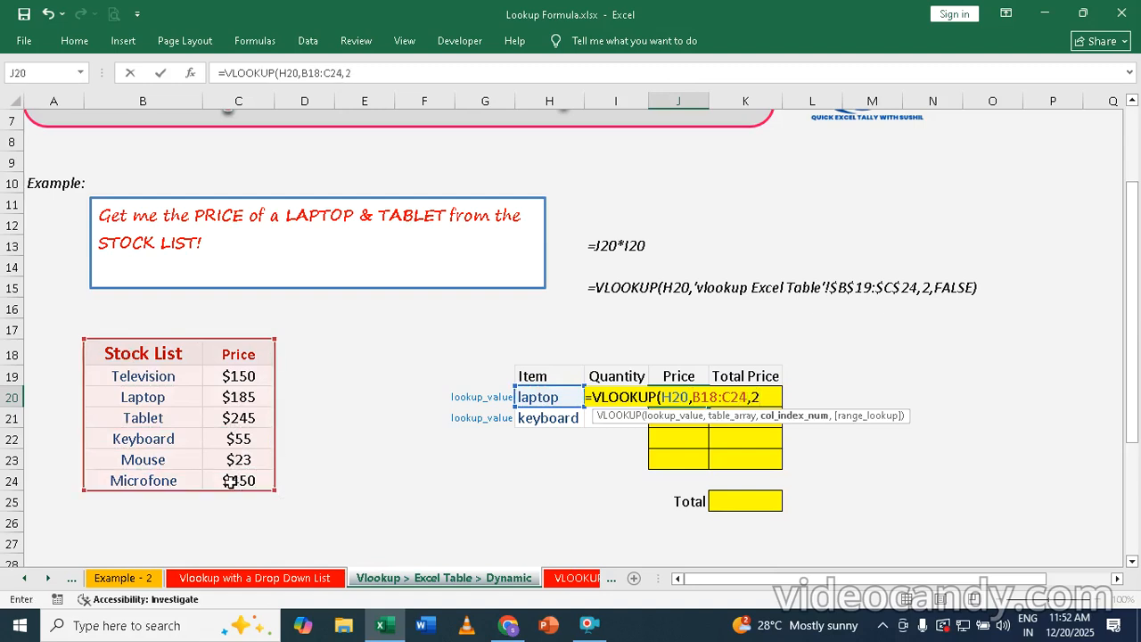
type(",0")
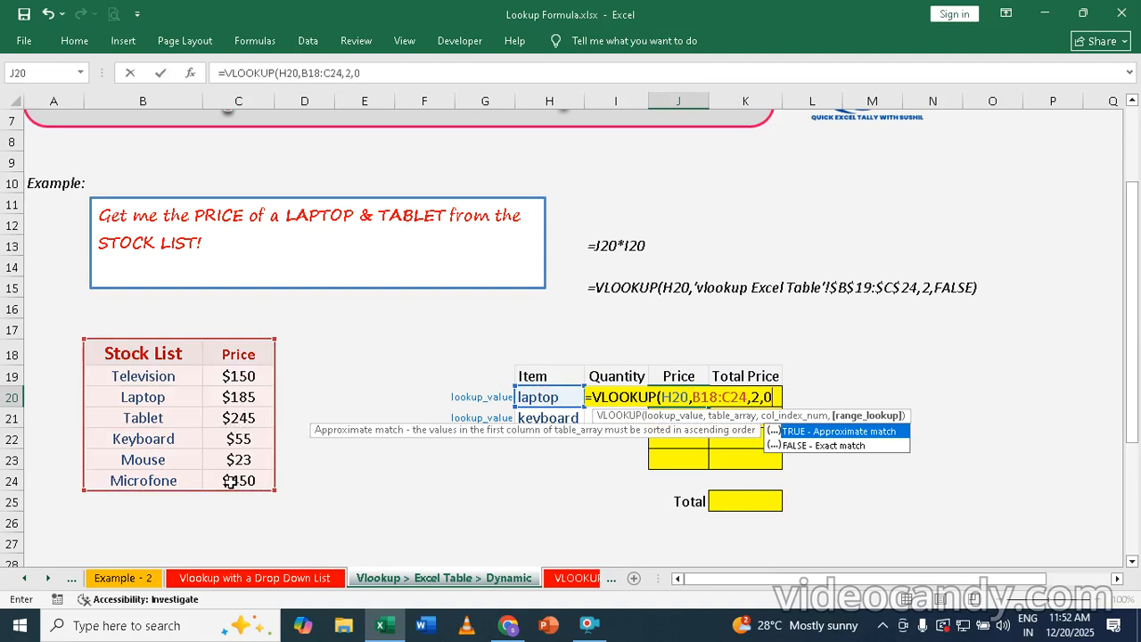
type(")")
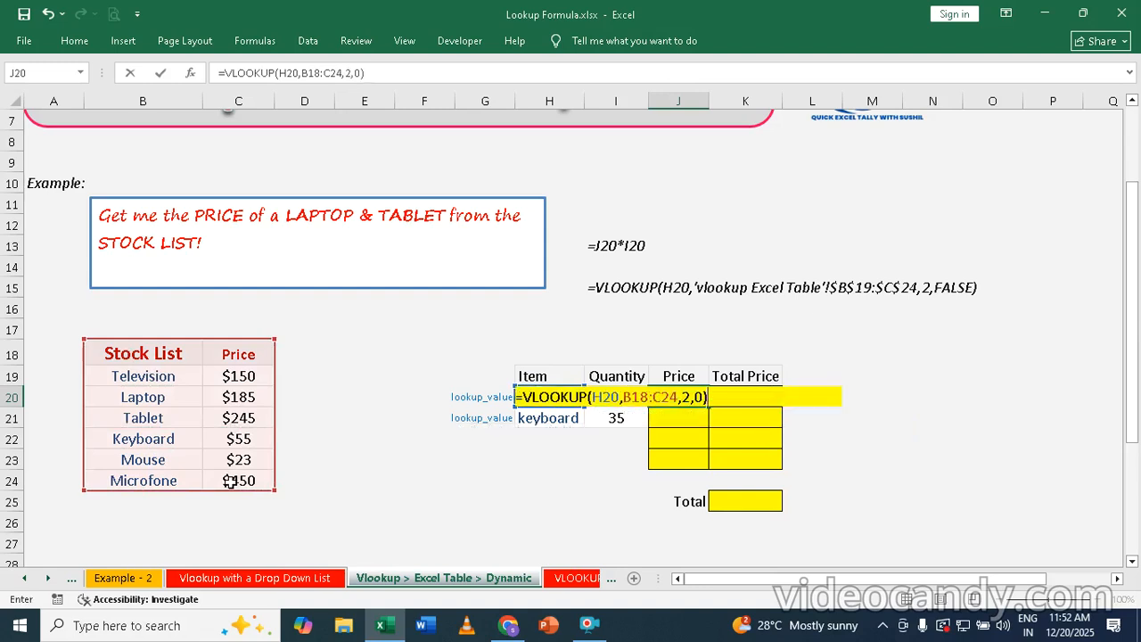
Step: Make the formula's lookup range absolute as $B$18:$C$24 and copy the price formula down to the keyboard row, J21
left_click(622, 398)
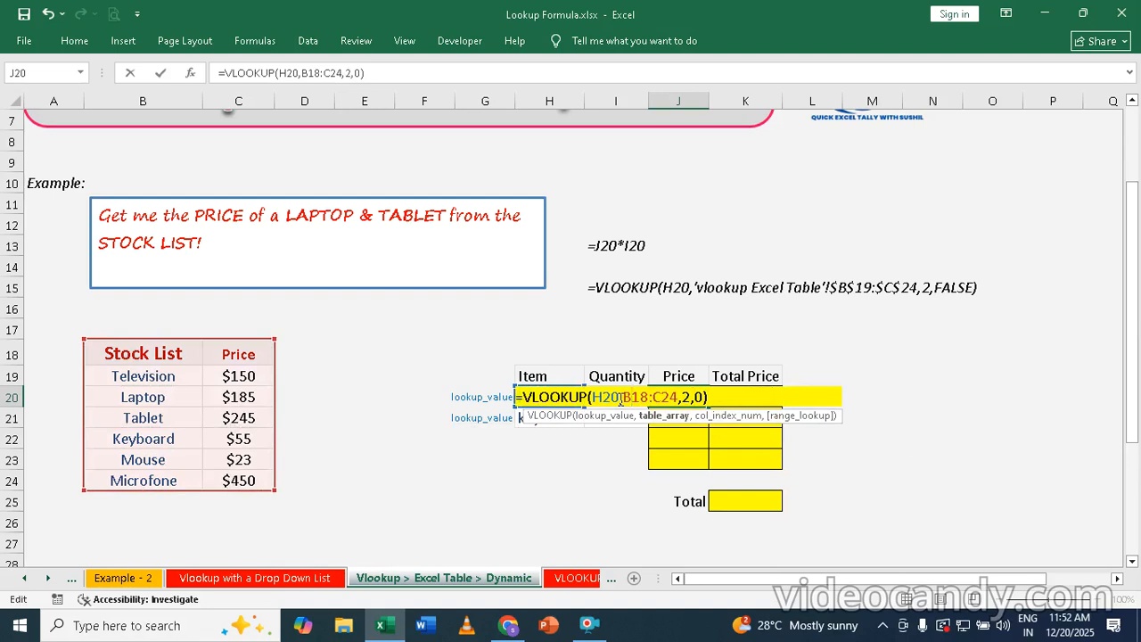
key("F4")
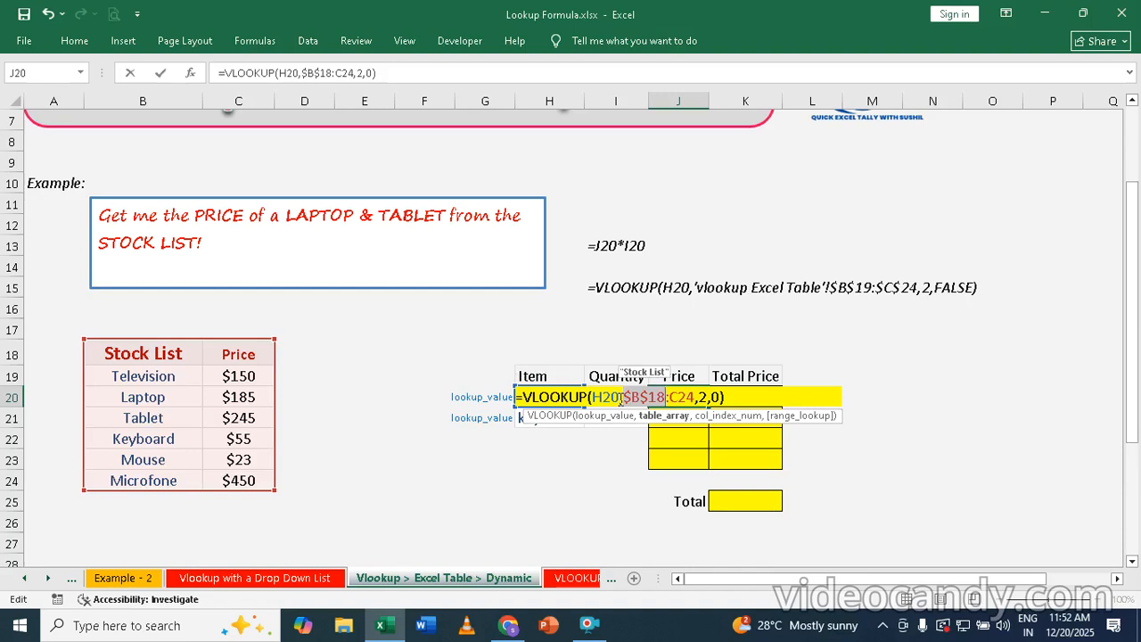
left_click(685, 396)
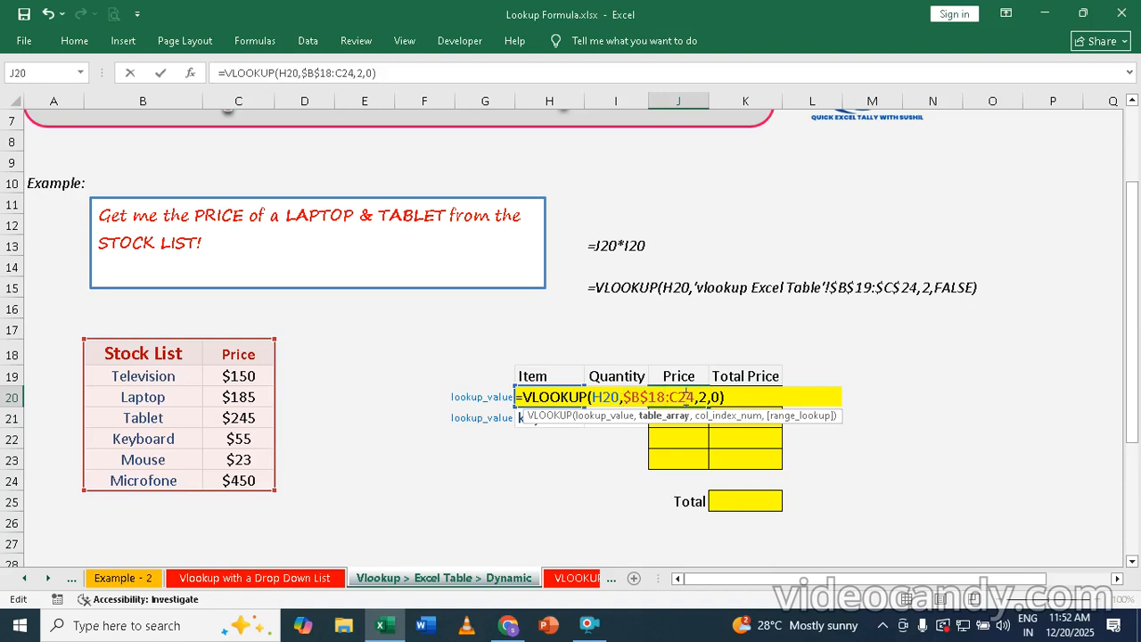
key("F4")
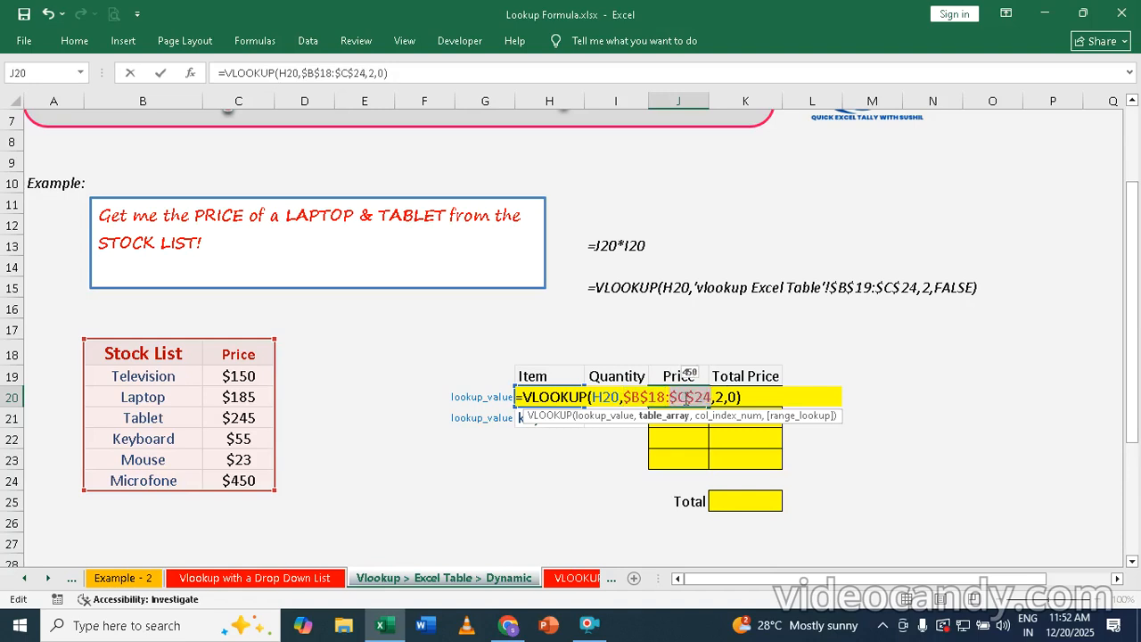
key("Return")
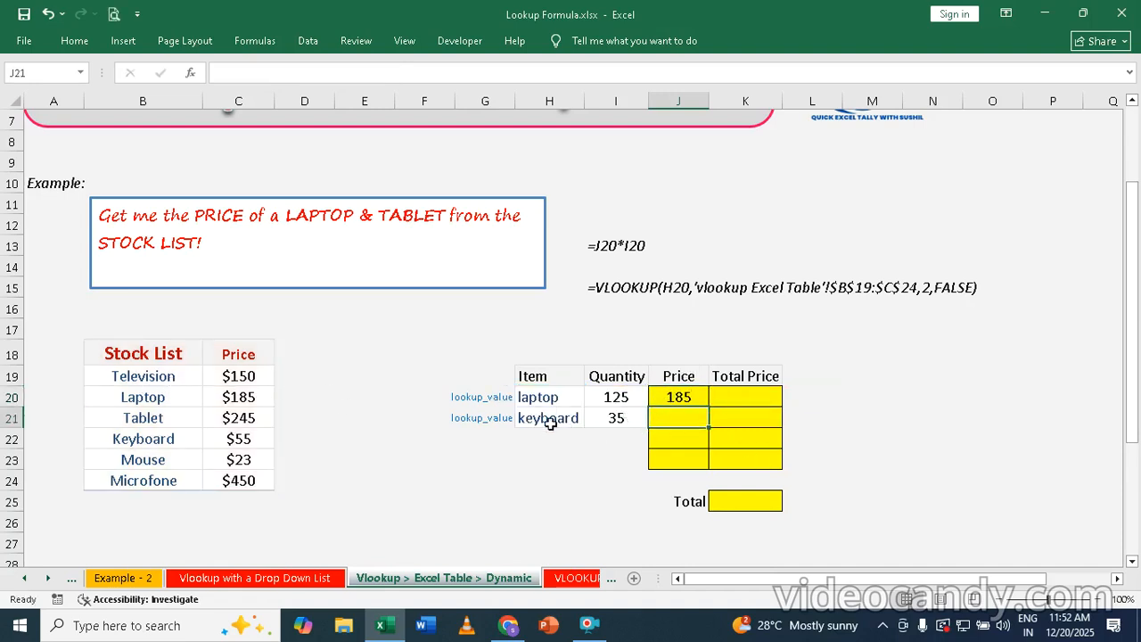
left_click(687, 395)
left_click_drag(711, 408, 711, 428)
Step: Add "tablet" with a quantity of 56 in row 22 below keyboard in the item table
left_click(536, 434)
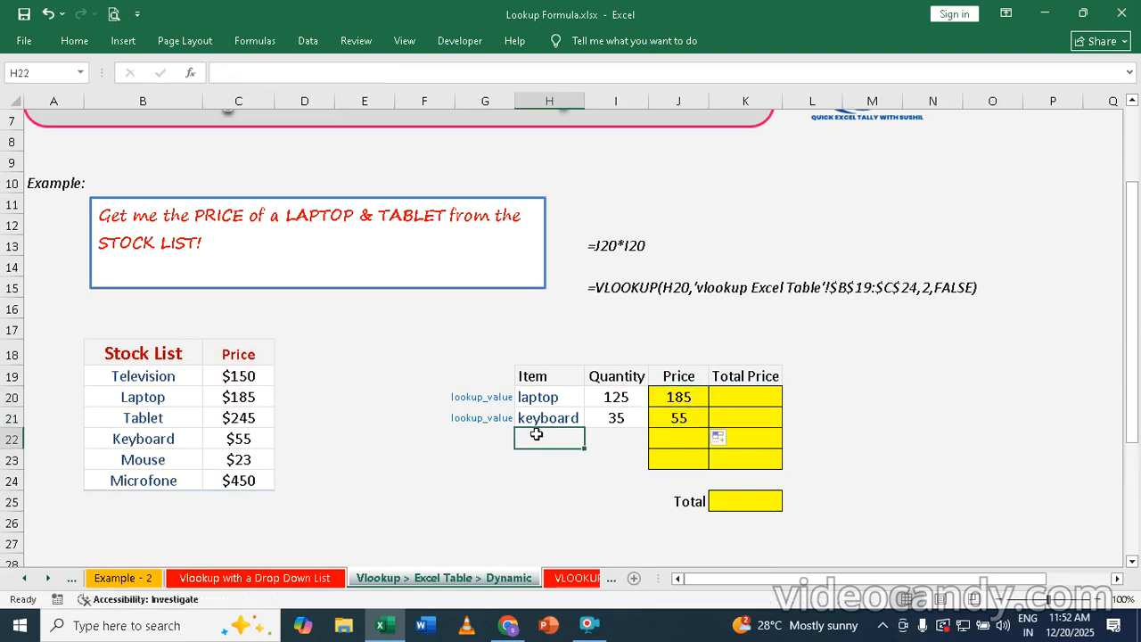
type("tab")
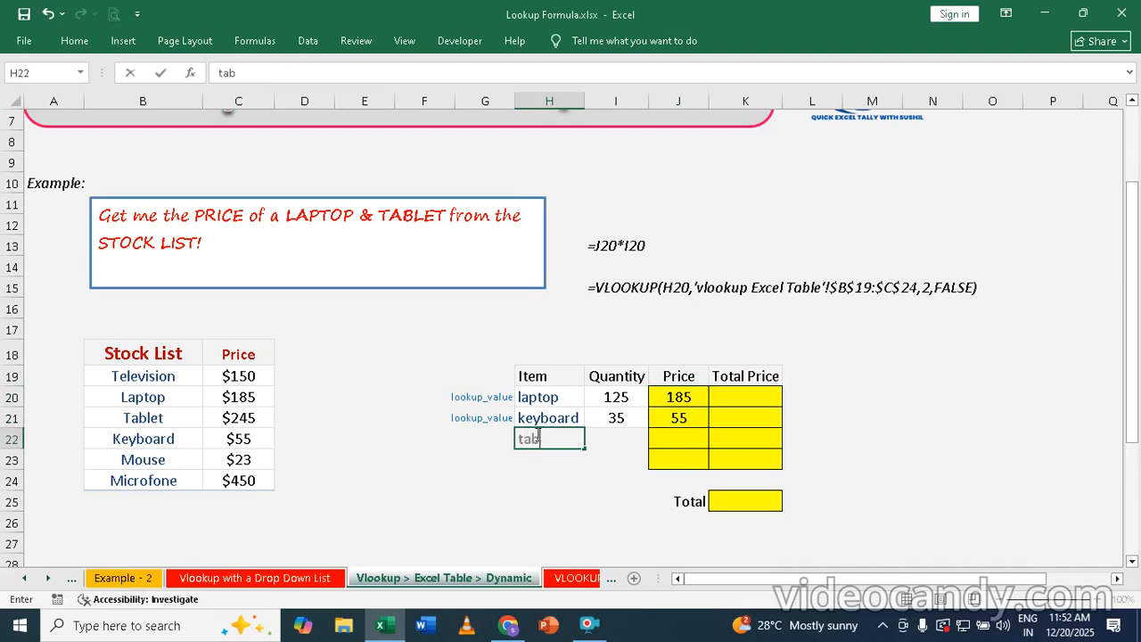
type("let")
key("Tab")
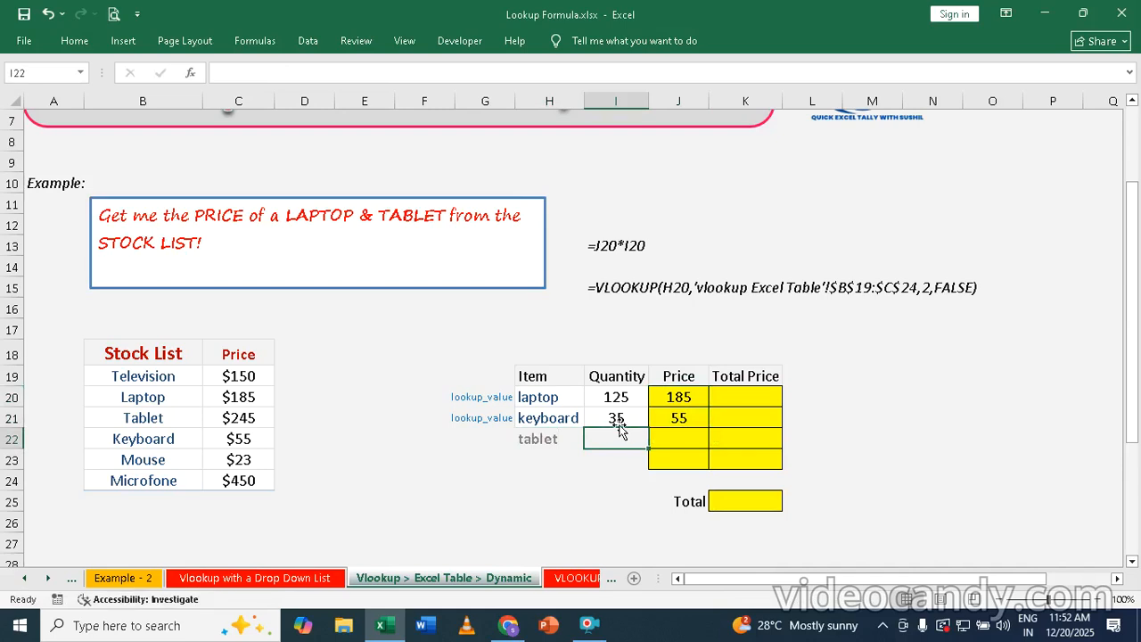
left_click(618, 423)
mouse_move(648, 429)
left_mouse_down()
mouse_move(659, 459)
mouse_move(648, 433)
left_mouse_up()
left_click(629, 440)
double_click(628, 440)
type("56")
key("Tab")
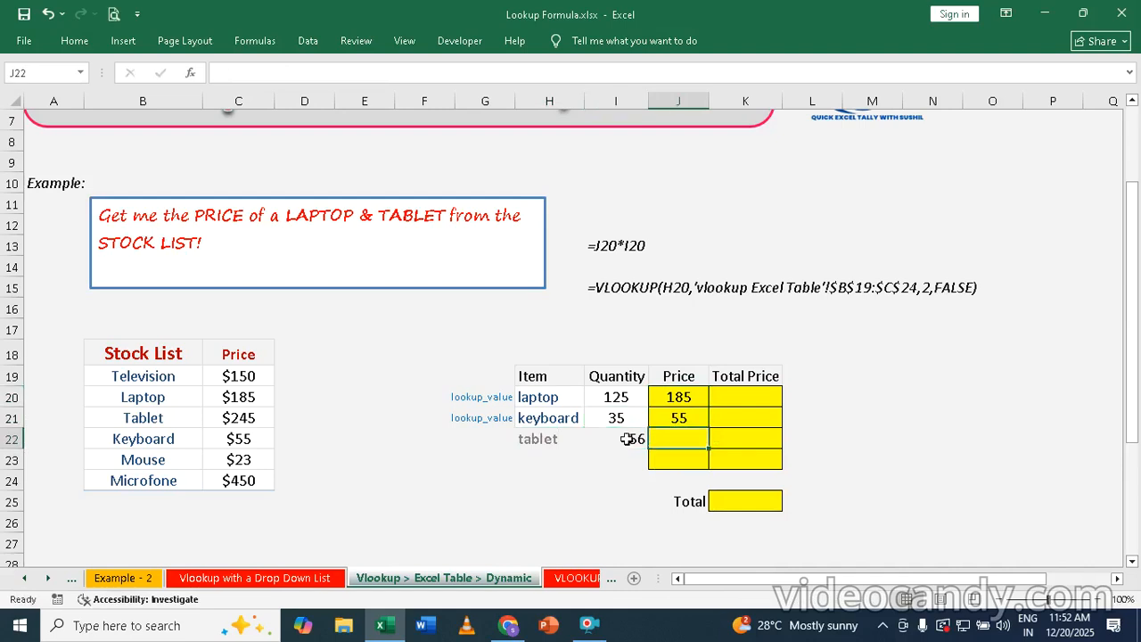
Step: Copy the keyboard's price formula from J21 down to the tablet row, J22
left_click(681, 416)
left_click_drag(710, 427, 711, 448)
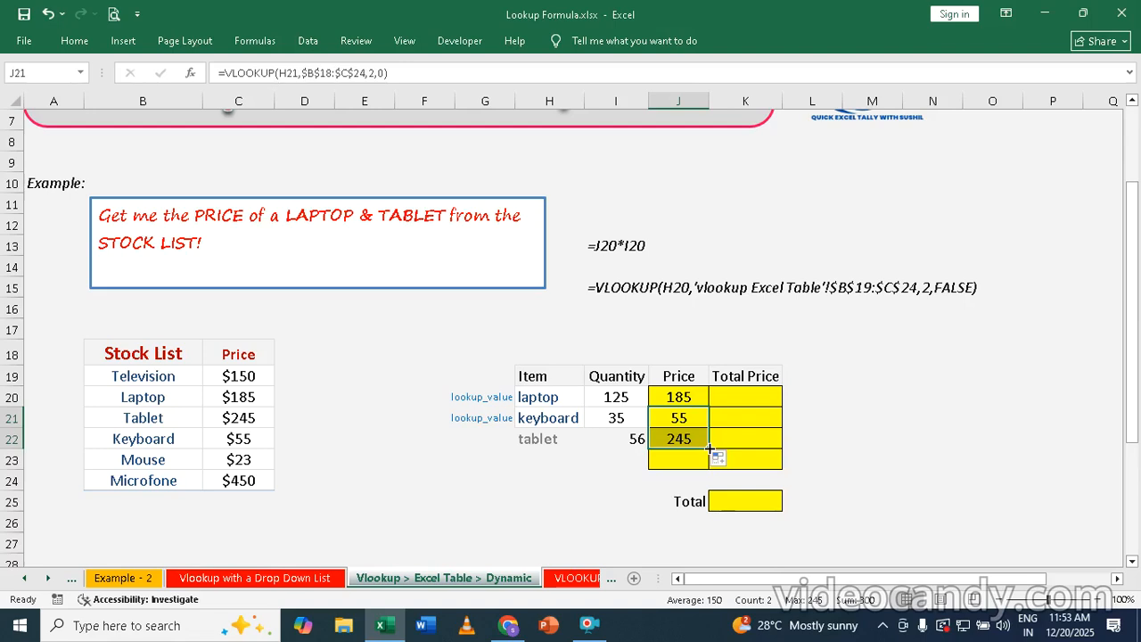
left_click(538, 438)
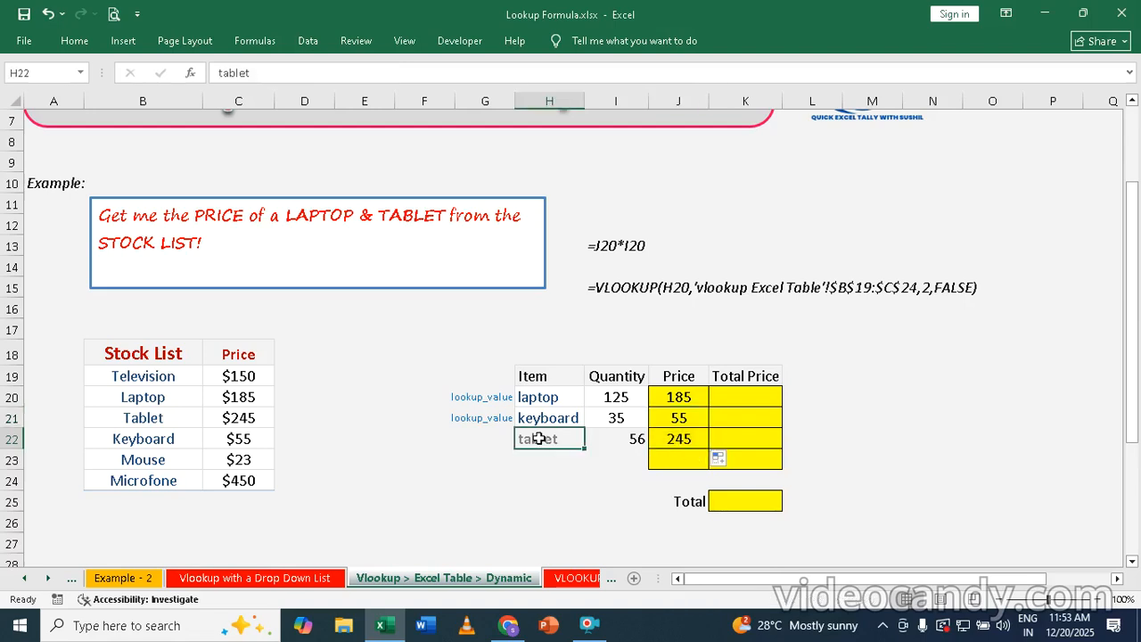
Step: Add "pen drive" with a price of 450 directly below Microfone in the stock list, in row 25
left_click(149, 500)
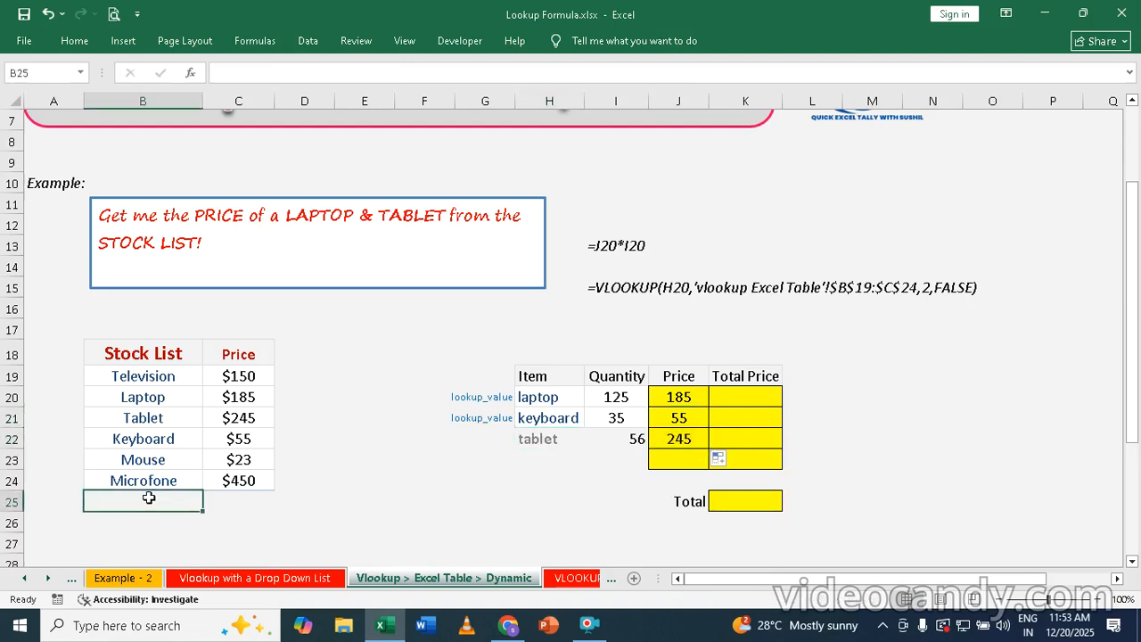
type("pen")
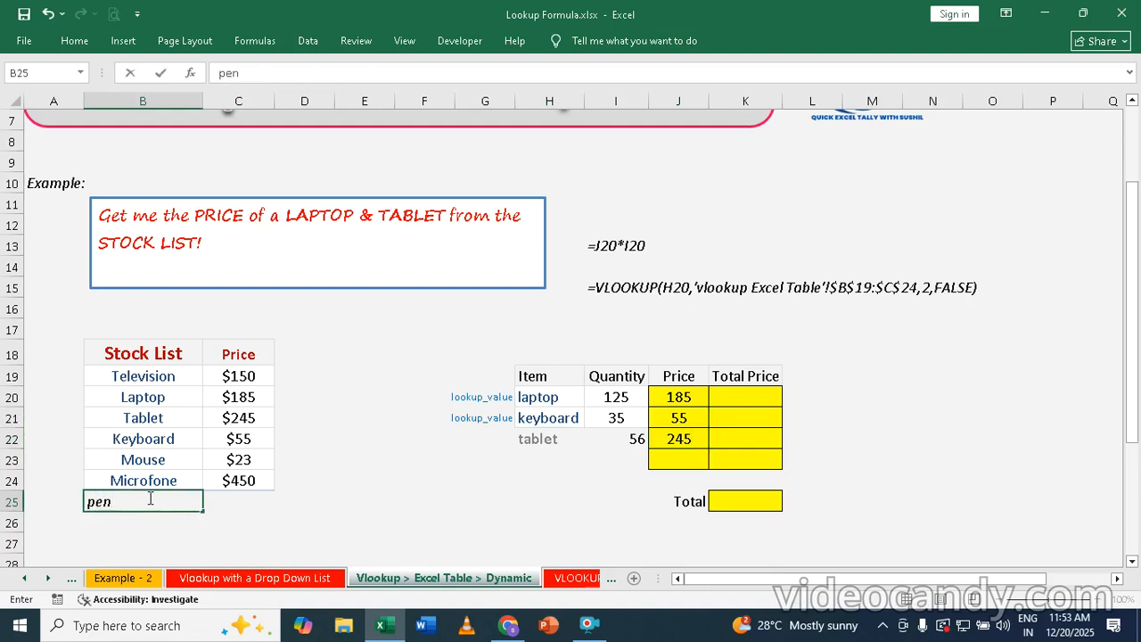
type(" drive")
key("Tab")
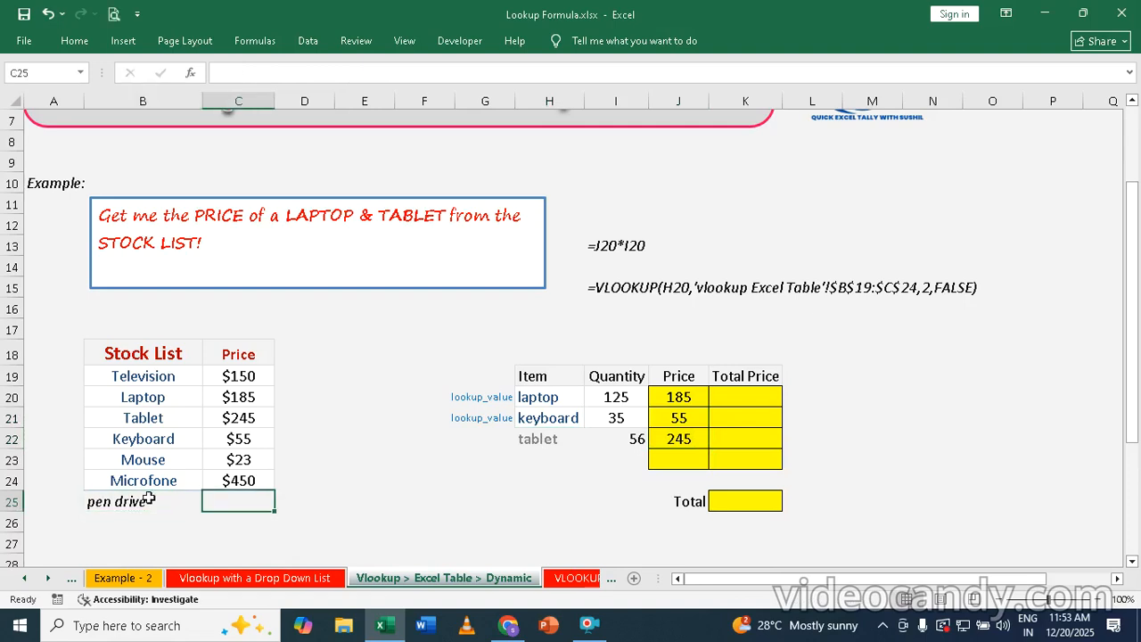
type("45")
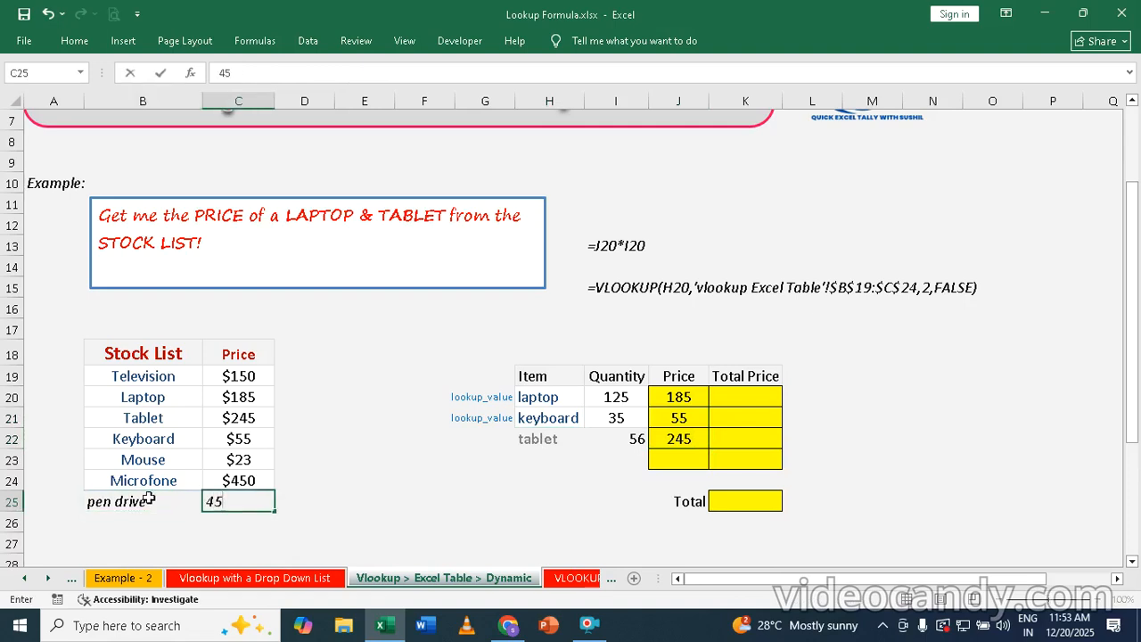
type("0")
key("Return")
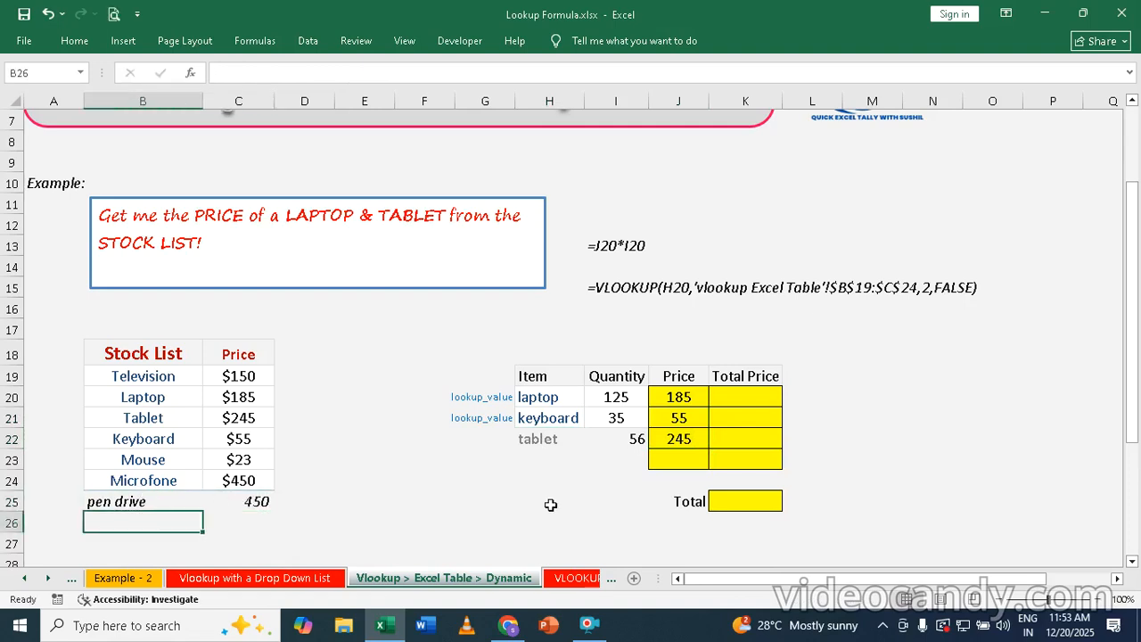
Step: Add "pen drive" with a quantity of 12 in row 23 of the item table and copy the price formula down to J23
left_click(532, 458)
type("p")
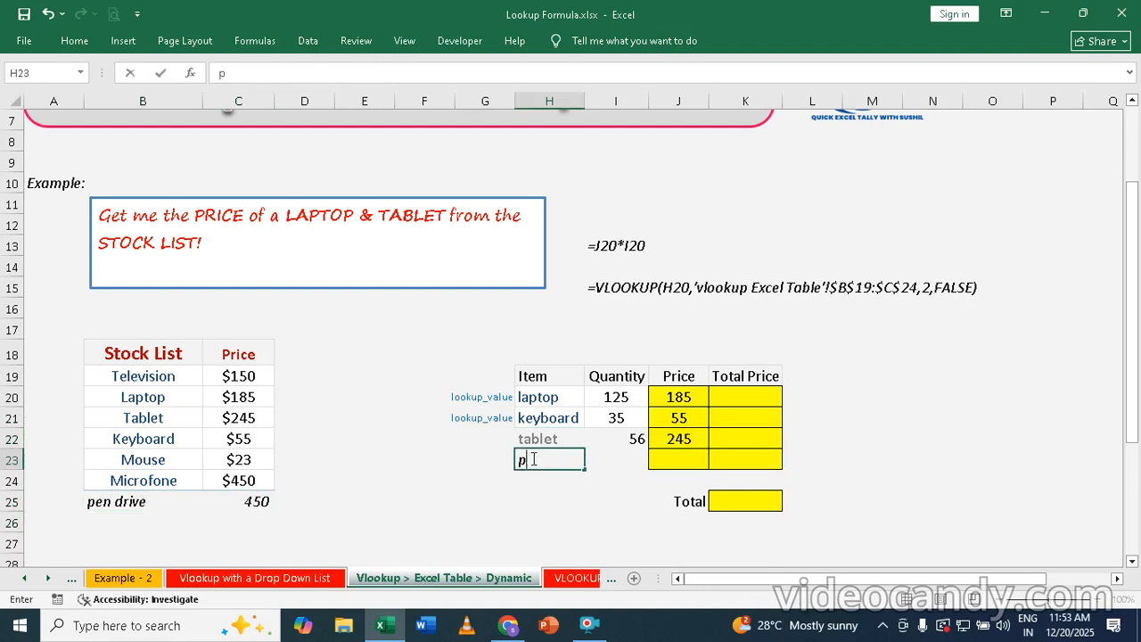
type("en drive")
key("Tab")
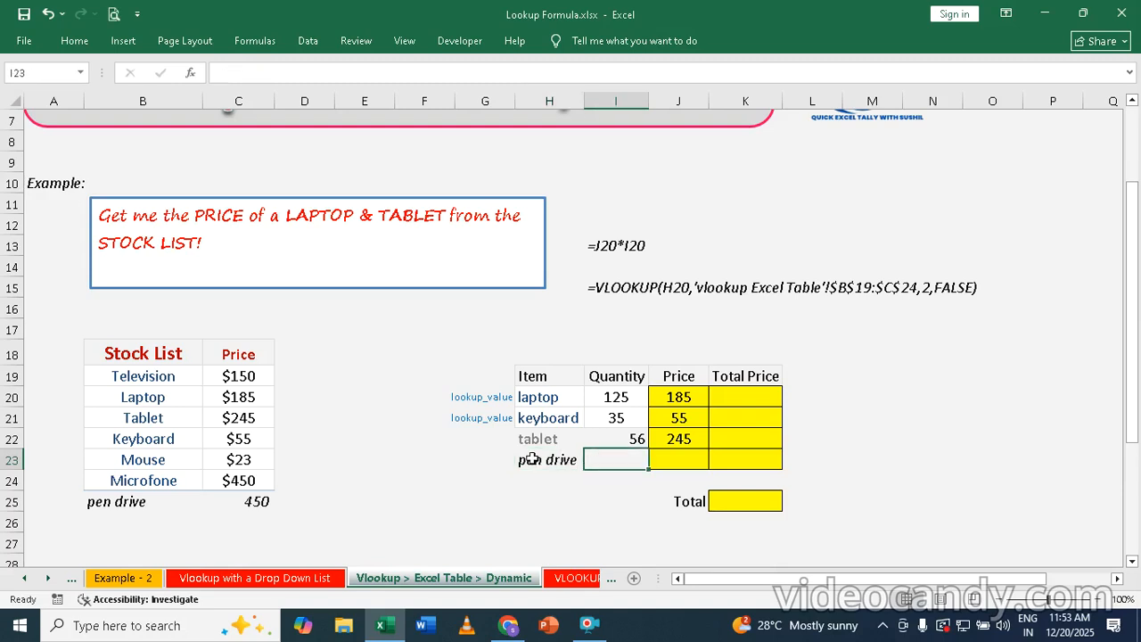
type("45")
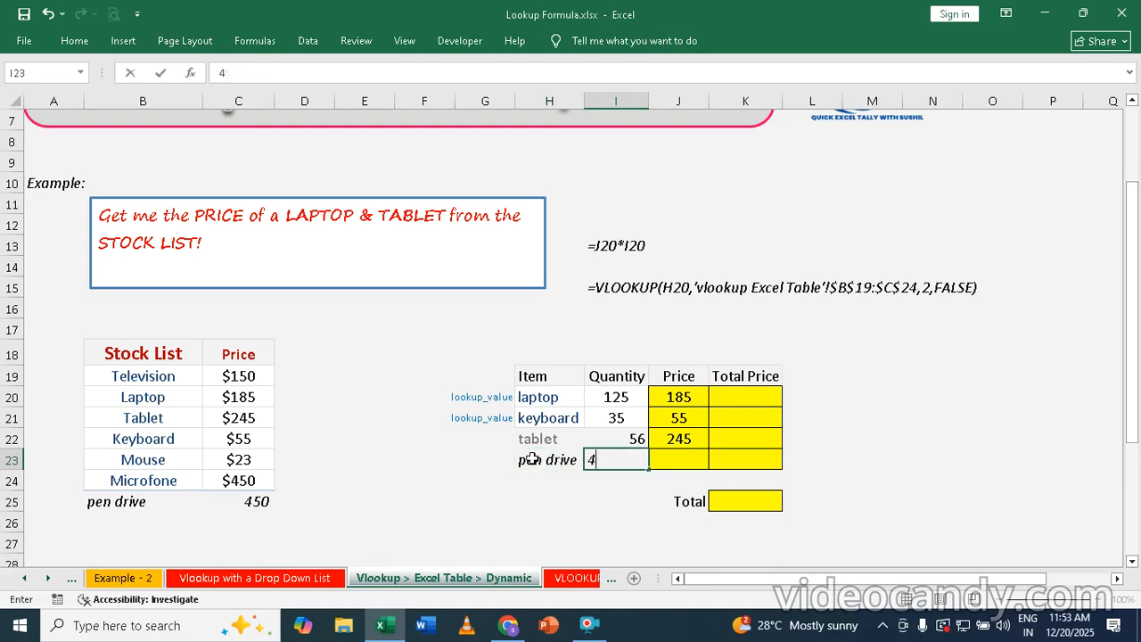
key("BackSpace")
type("12")
key("Tab")
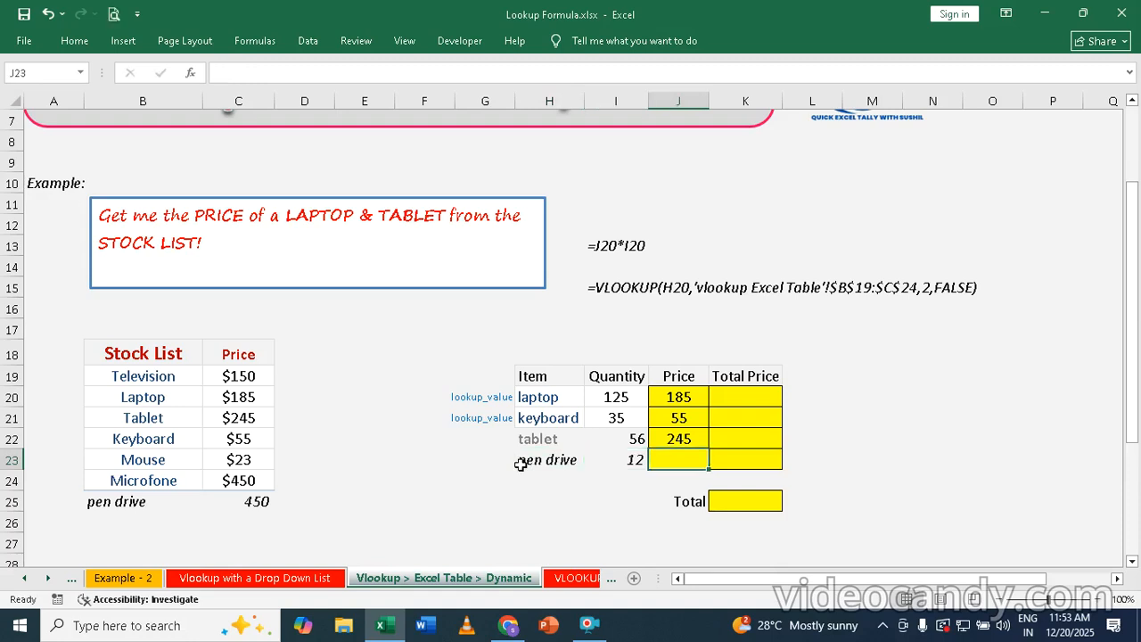
left_click(682, 441)
left_click_drag(708, 449, 706, 468)
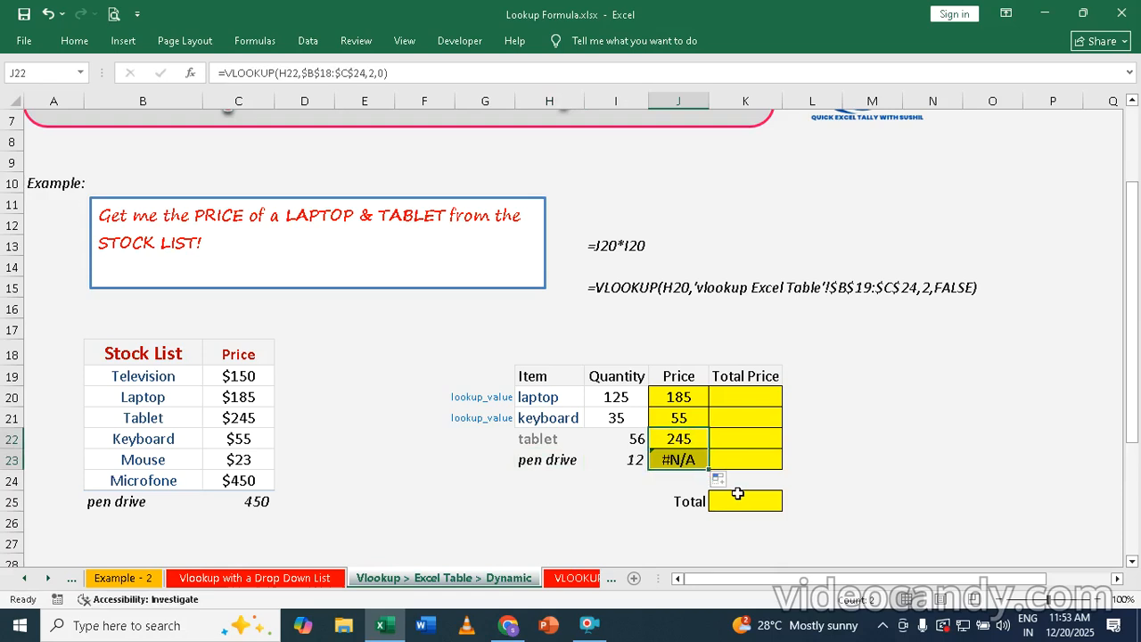
Step: Check which stock list range the VLOOKUP formula in J20 covers, leaving the formula as it is
double_click(674, 397)
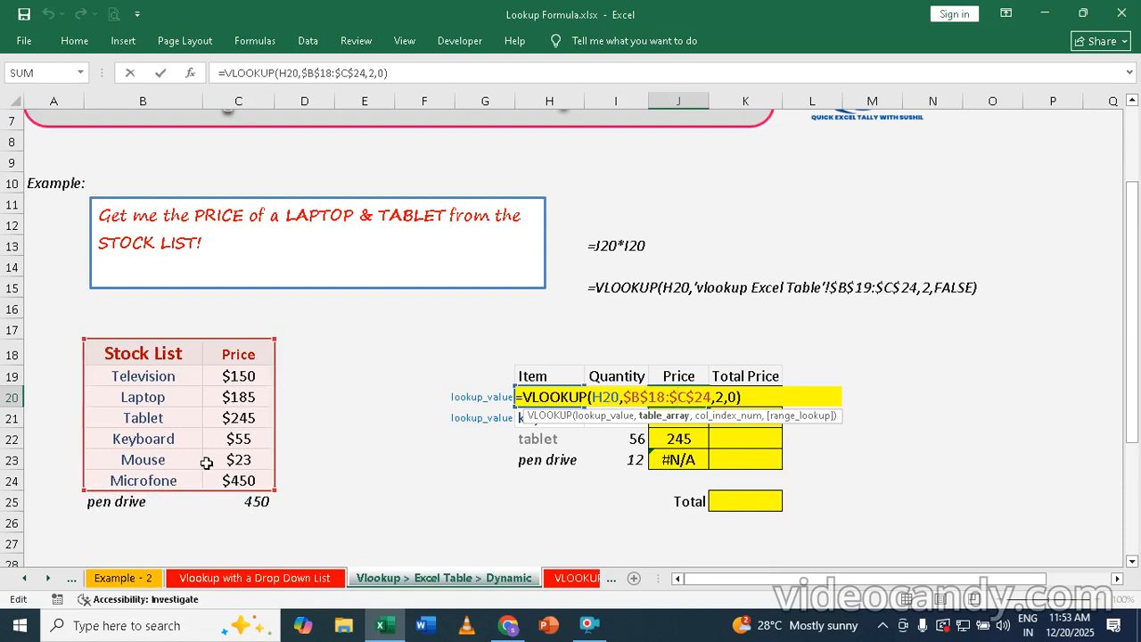
left_click(385, 438)
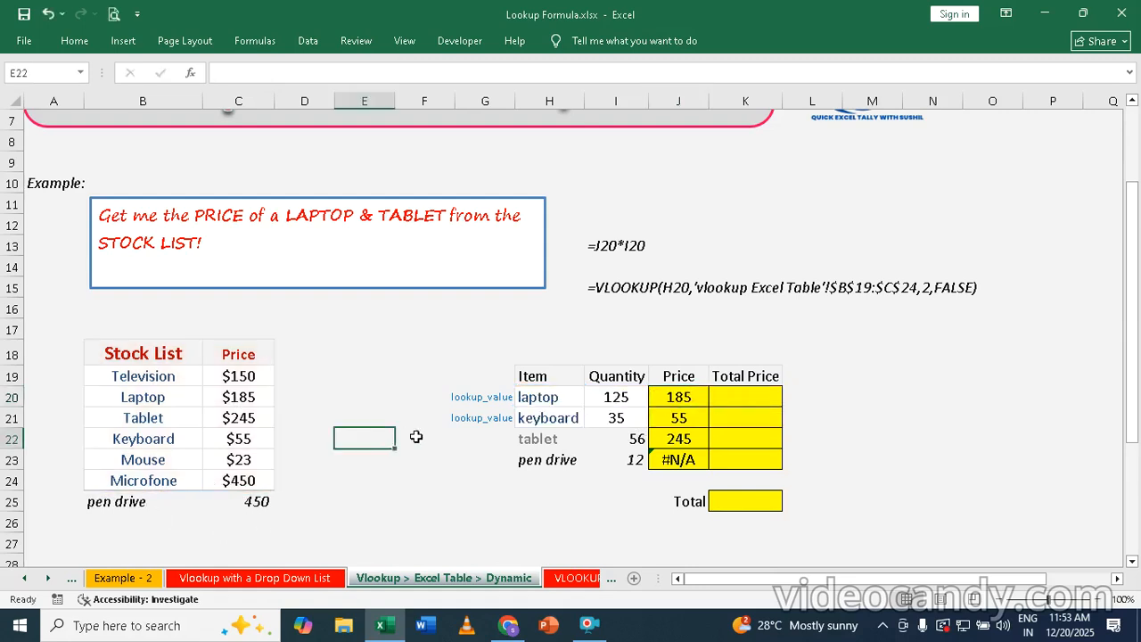
scroll(466, 394, "up", 1)
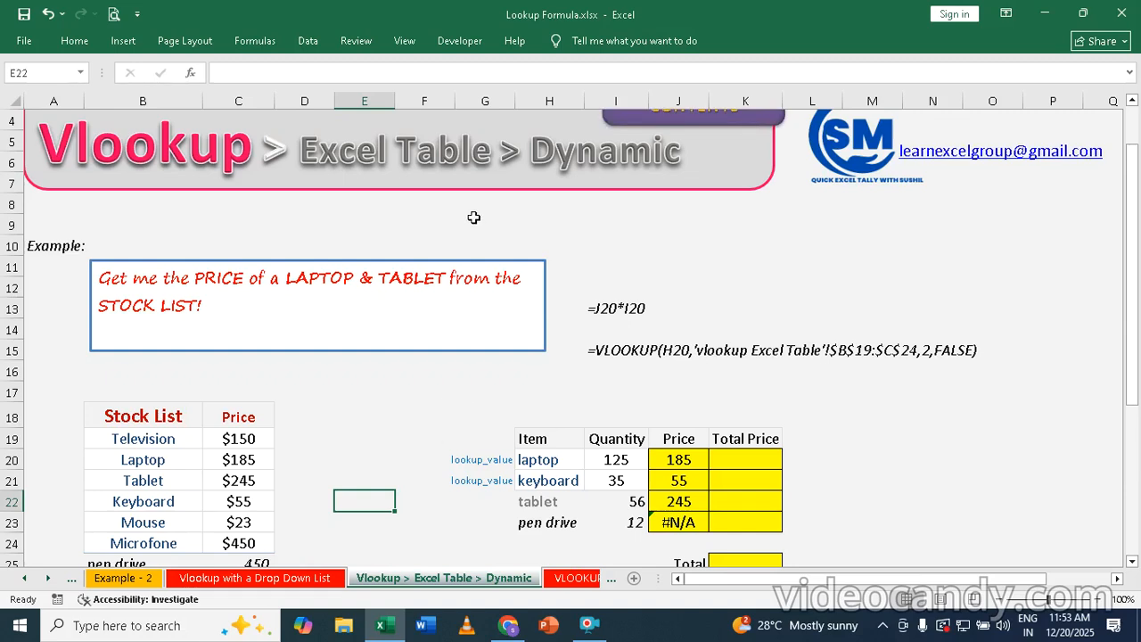
Step: Undo the price formulas in the Price column and the added tablet and pen drive entries in both lists
scroll(637, 236, "down", 2)
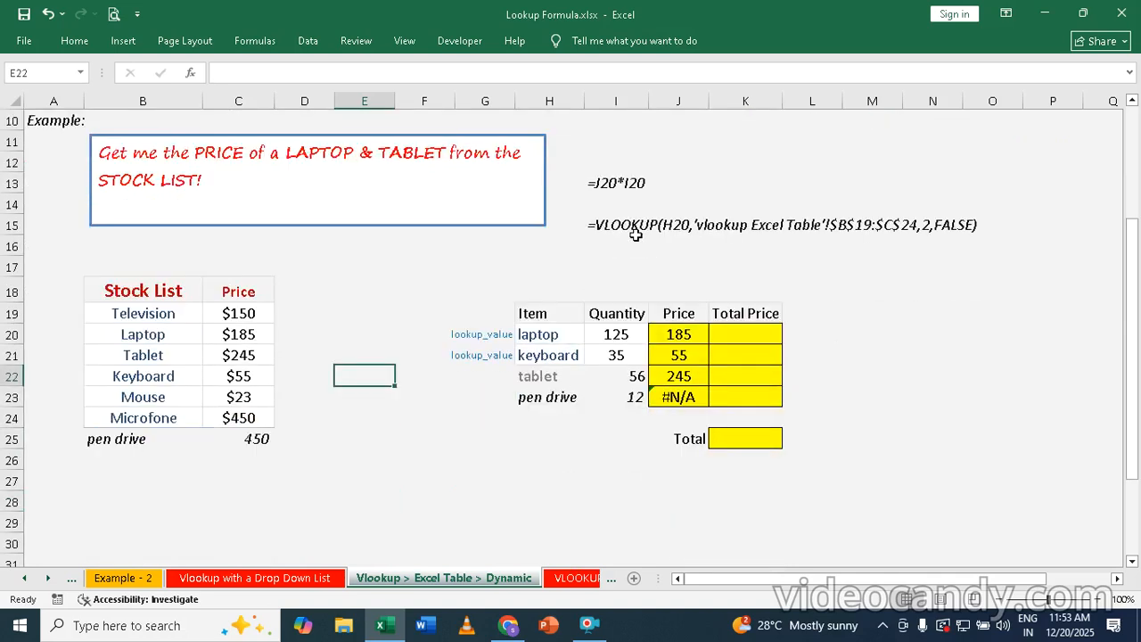
key("ctrl+z")
key("ctrl+z")
key("ctrl+z")
key("ctrl+z")
key("ctrl+z")
key("ctrl+z")
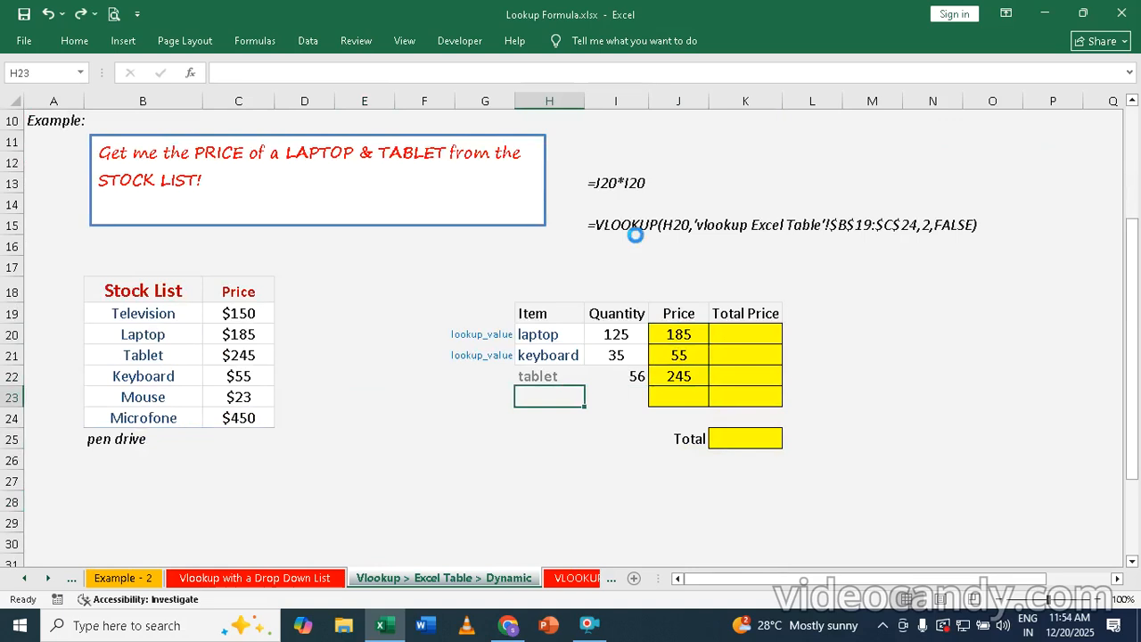
key("ctrl+z")
key("ctrl+z")
key("ctrl+z")
key("ctrl+z")
key("ctrl+z")
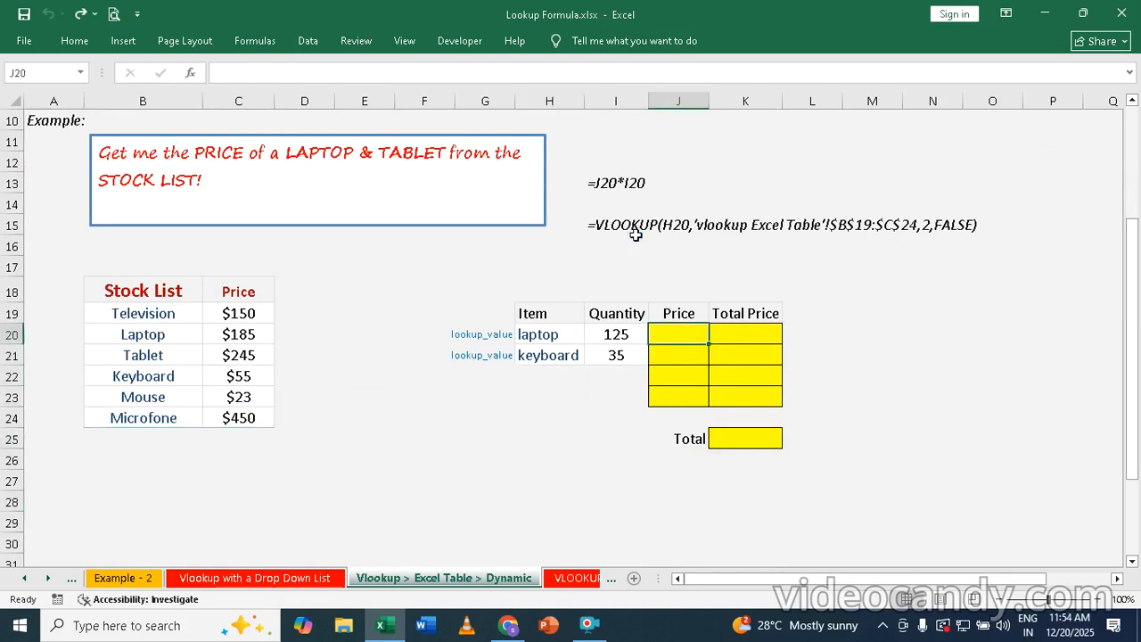
Step: Select the whole stock list, B18:C24, including its header row
left_click(123, 289)
left_click(283, 356)
left_click(179, 363)
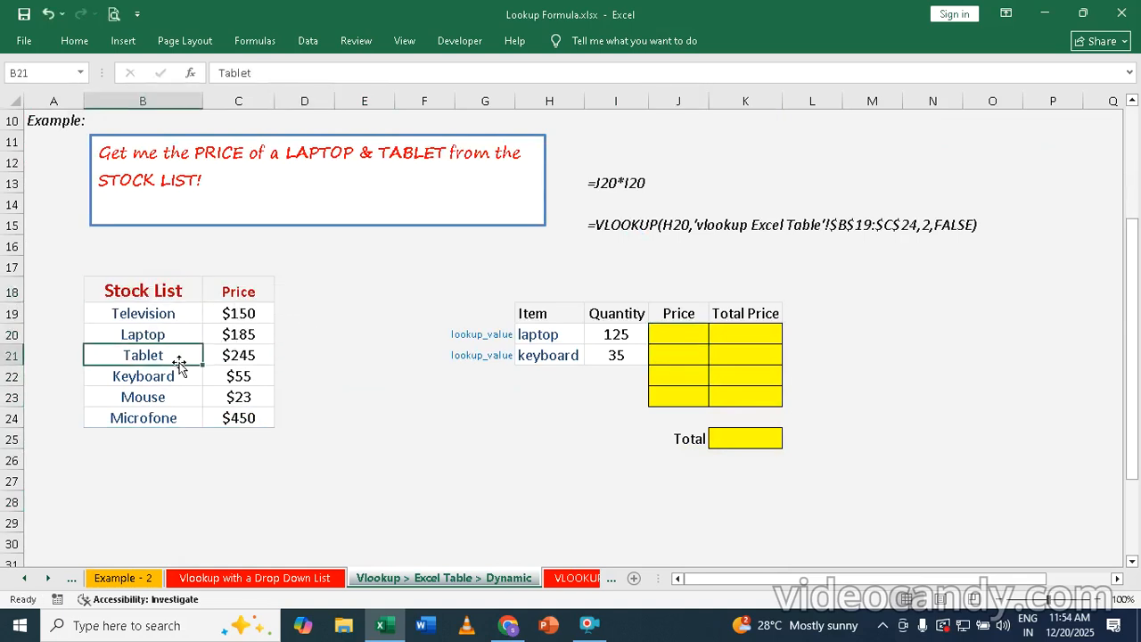
key("ctrl+a")
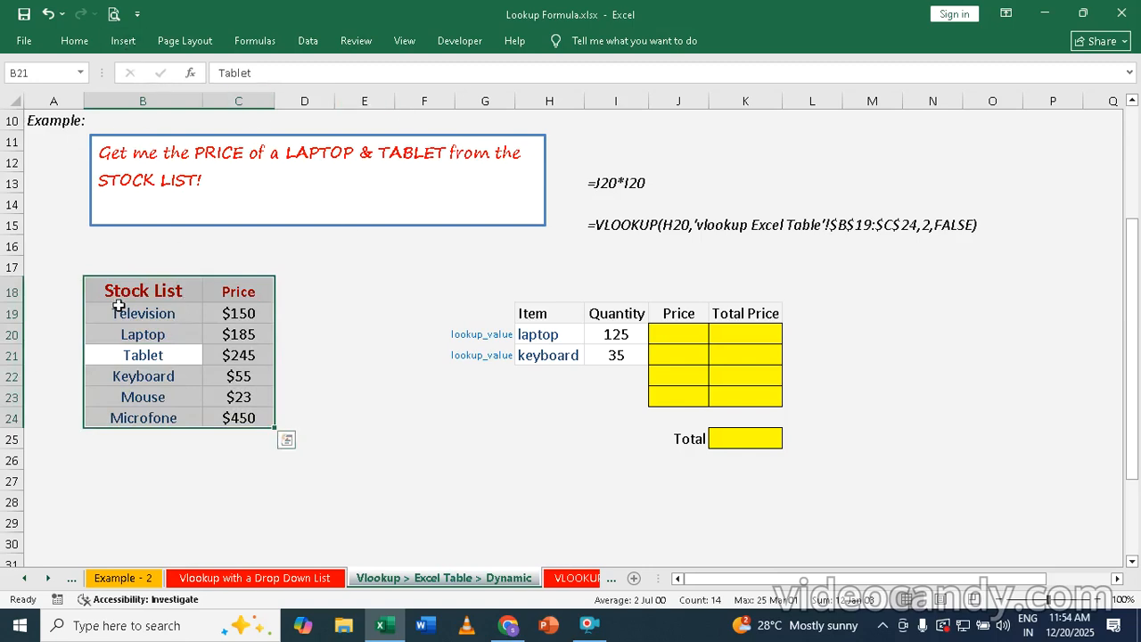
left_click(130, 45)
left_click(129, 44)
left_click(126, 45)
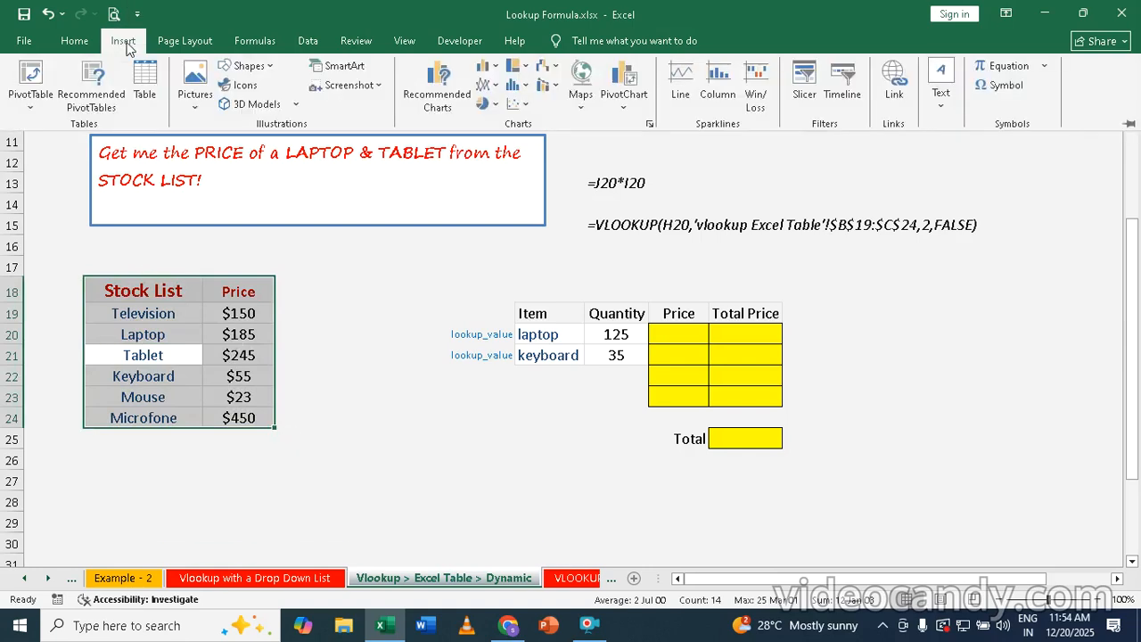
left_click(149, 86)
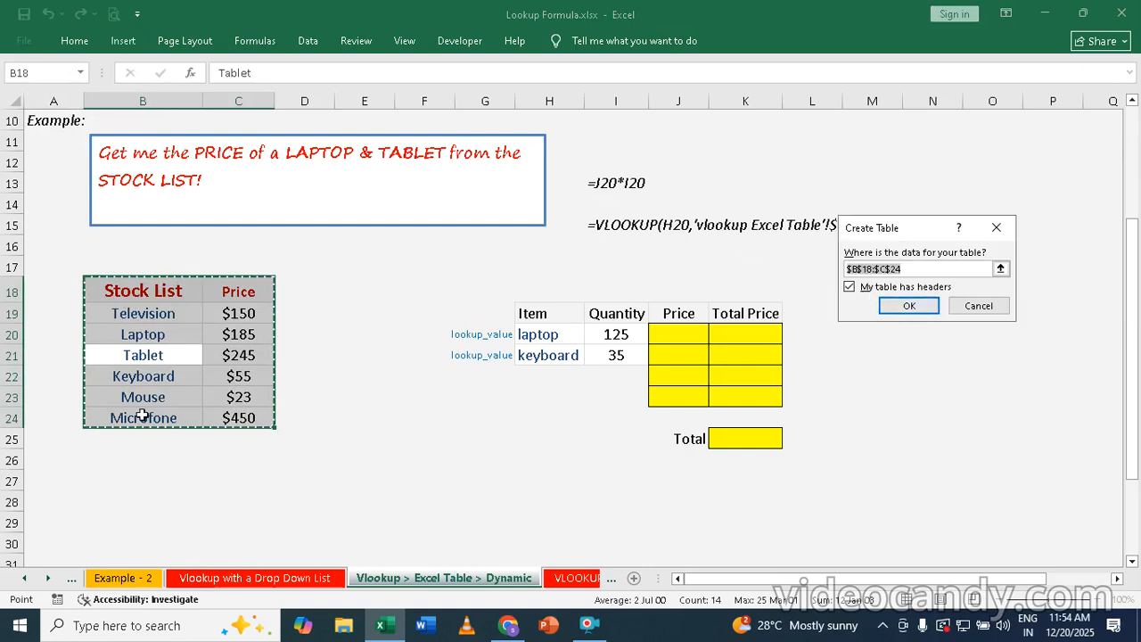
left_click(978, 305)
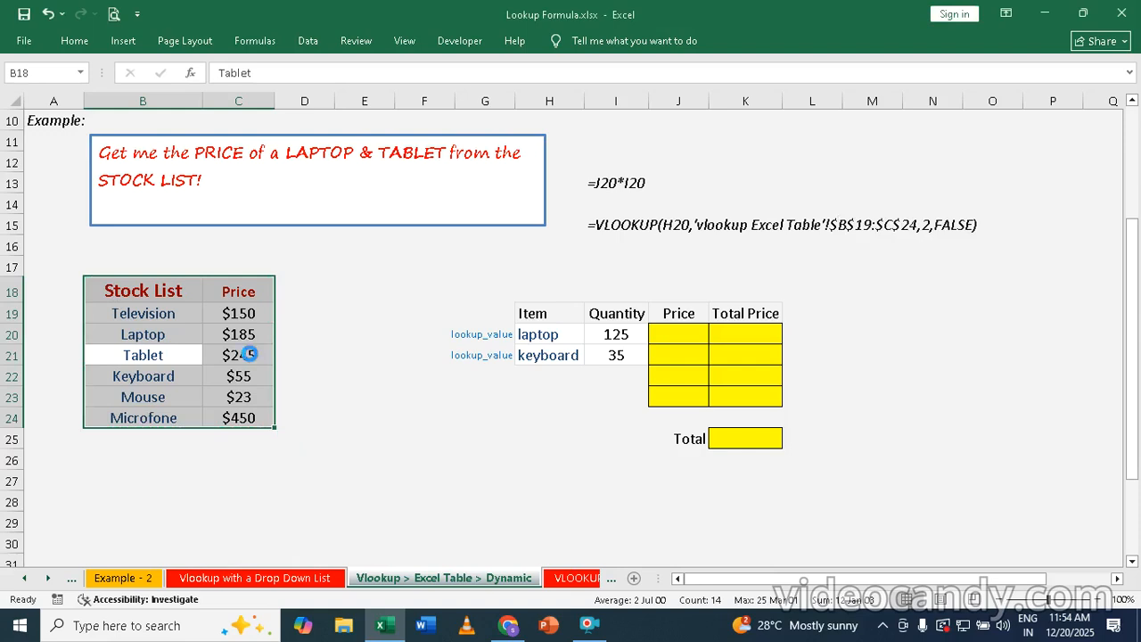
Step: Convert the selected stock list, B18:C24, into an Excel table that has headers
key("ctrl+t")
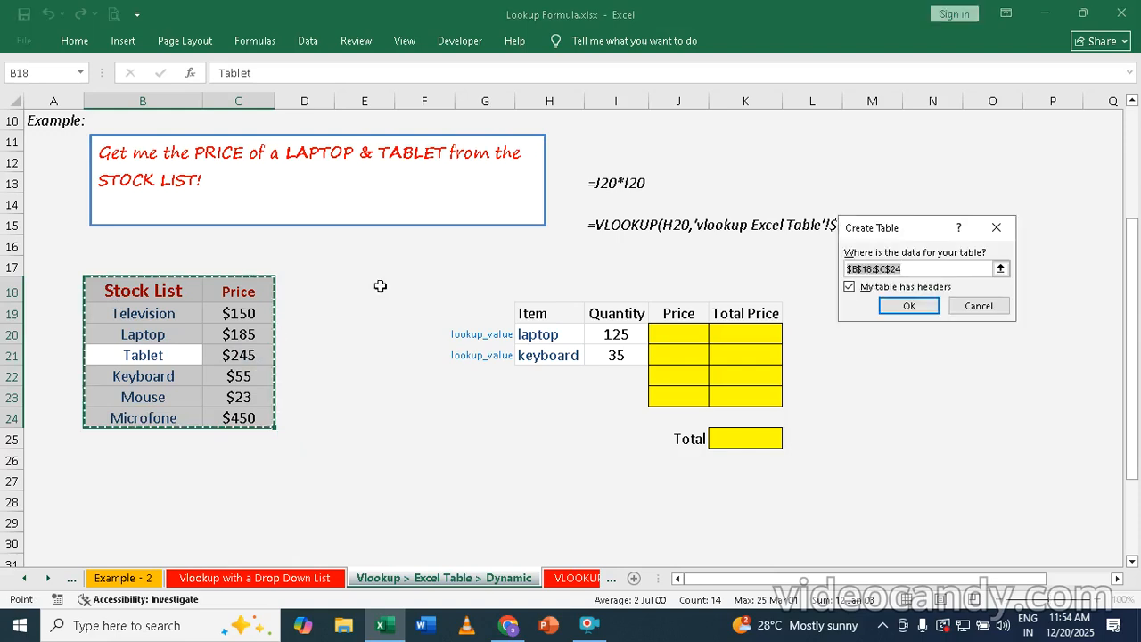
left_click(909, 305)
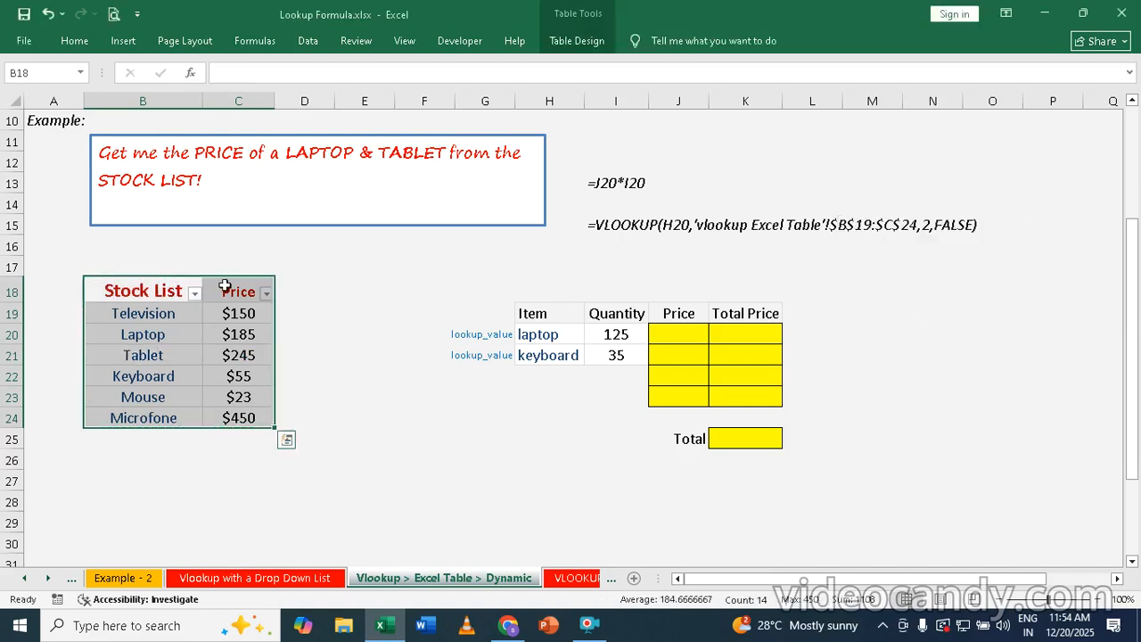
left_click(157, 328)
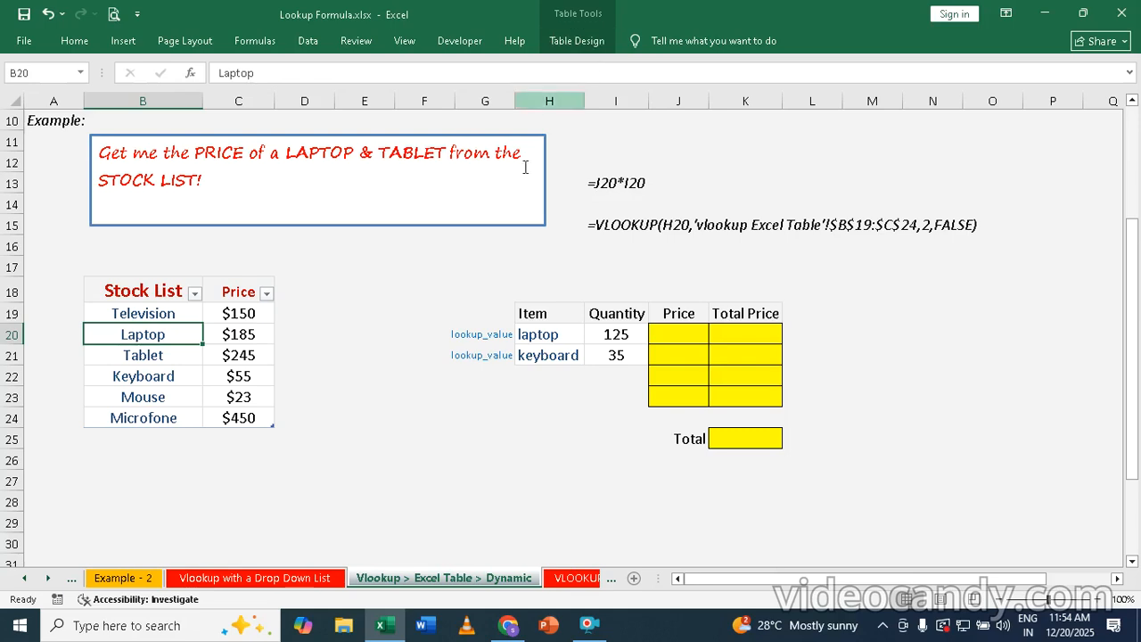
left_click(381, 308)
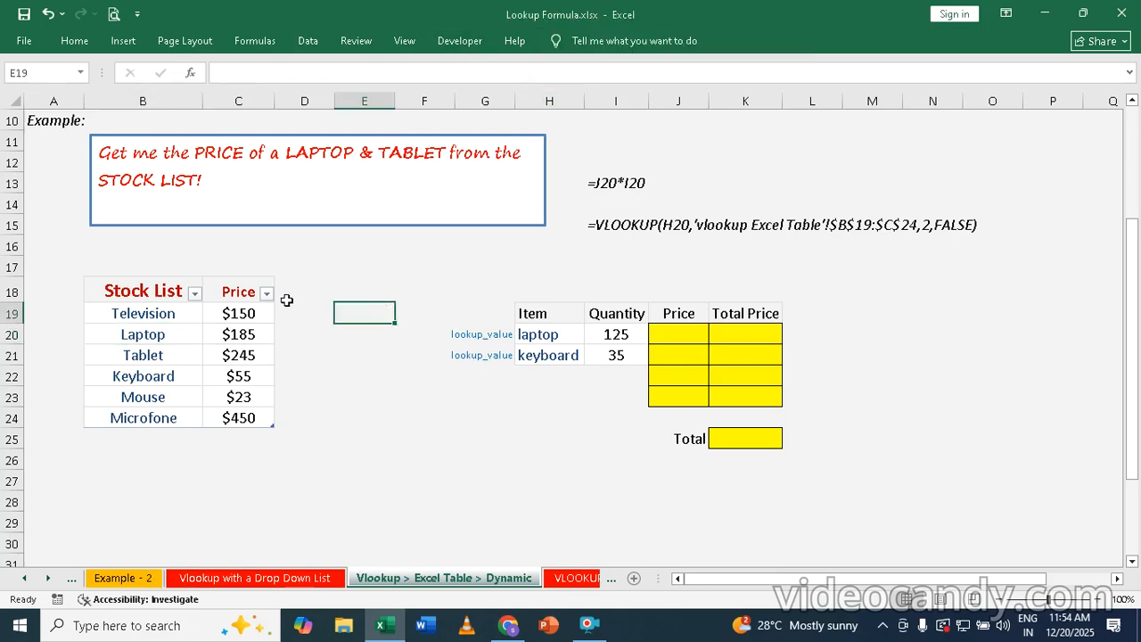
Step: Rename the stock list's table as Stocklist
left_click(178, 349)
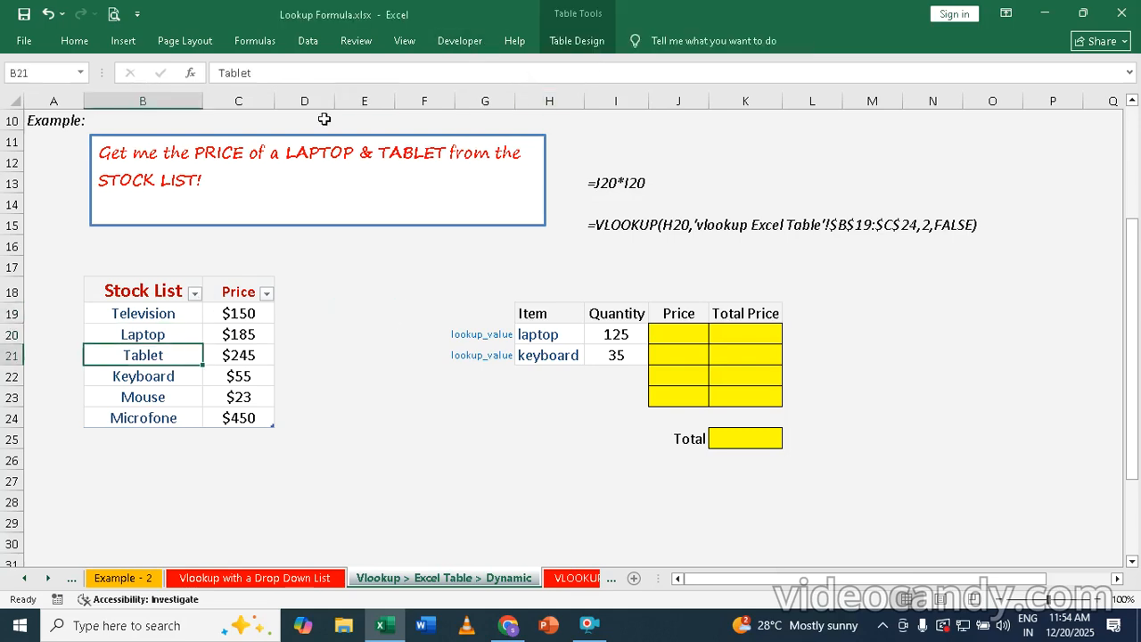
left_click(597, 42)
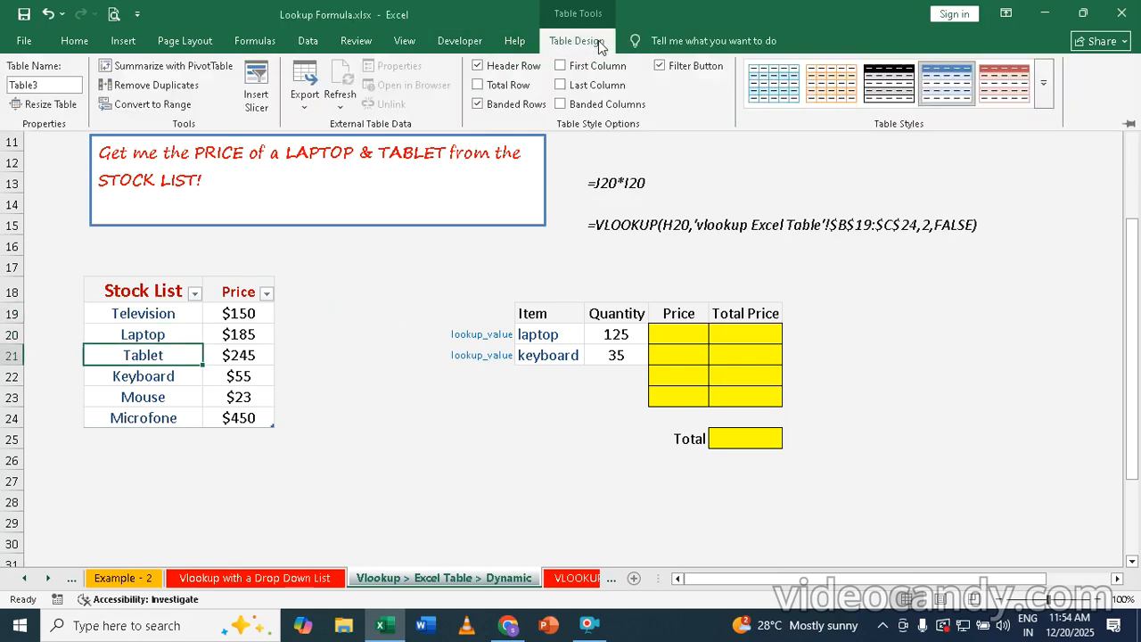
left_click(45, 86)
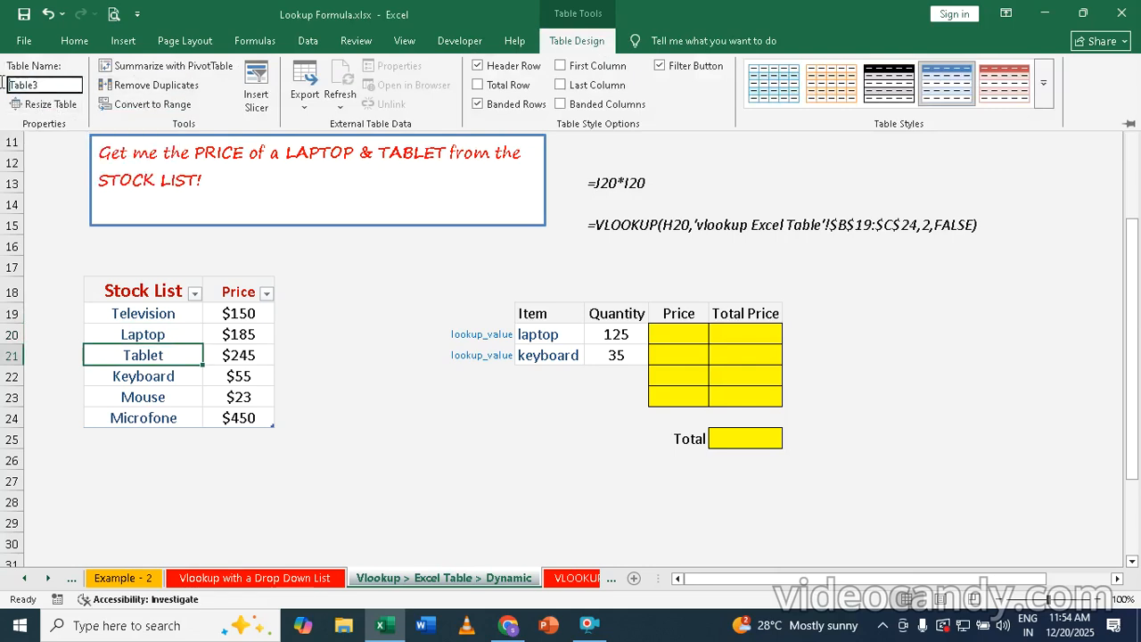
left_click(51, 88)
left_click_drag(51, 85, 2, 82)
type("Stocklist")
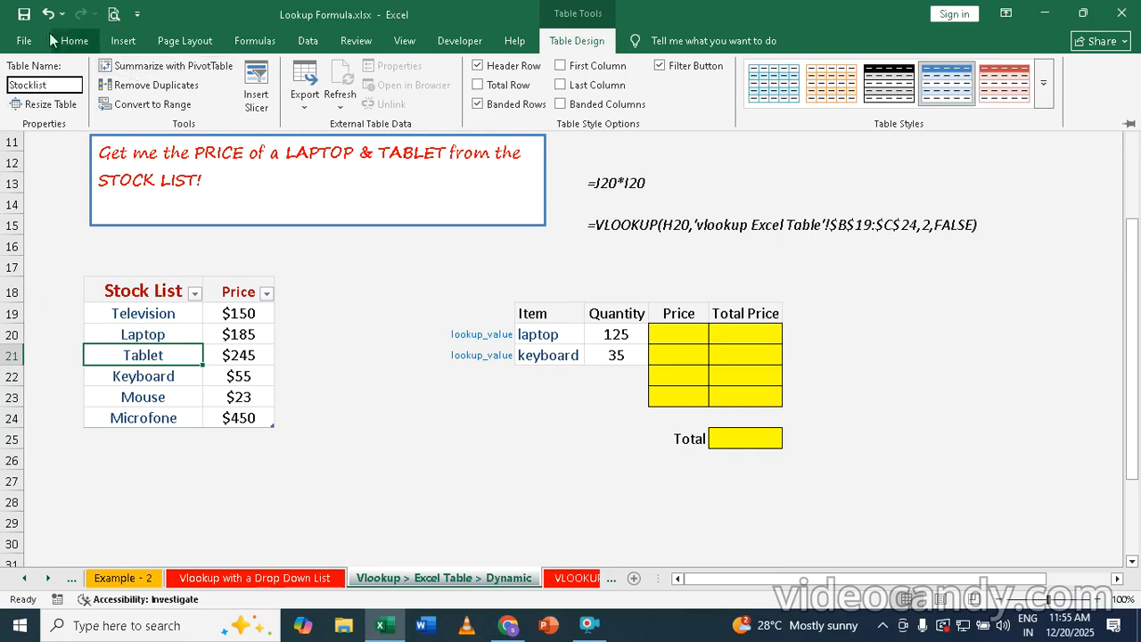
key("Return")
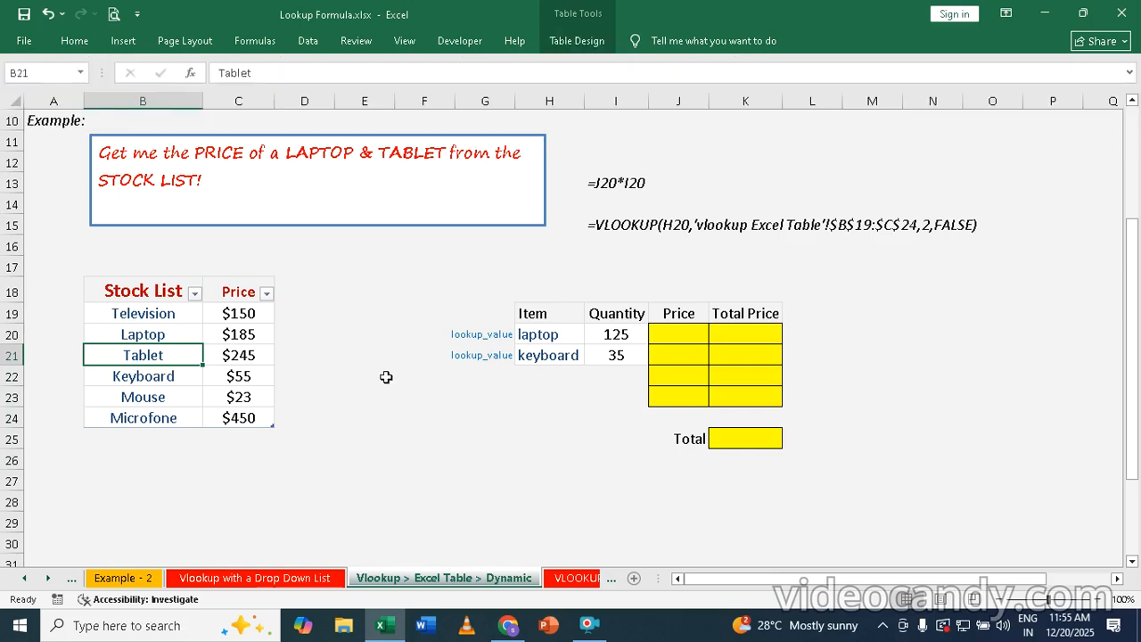
Step: Enter the laptop's price formula =VLOOKUP(H20,Stocklist,2,0) in J20, using the named table as the lookup range
left_click(384, 375)
left_click(672, 330)
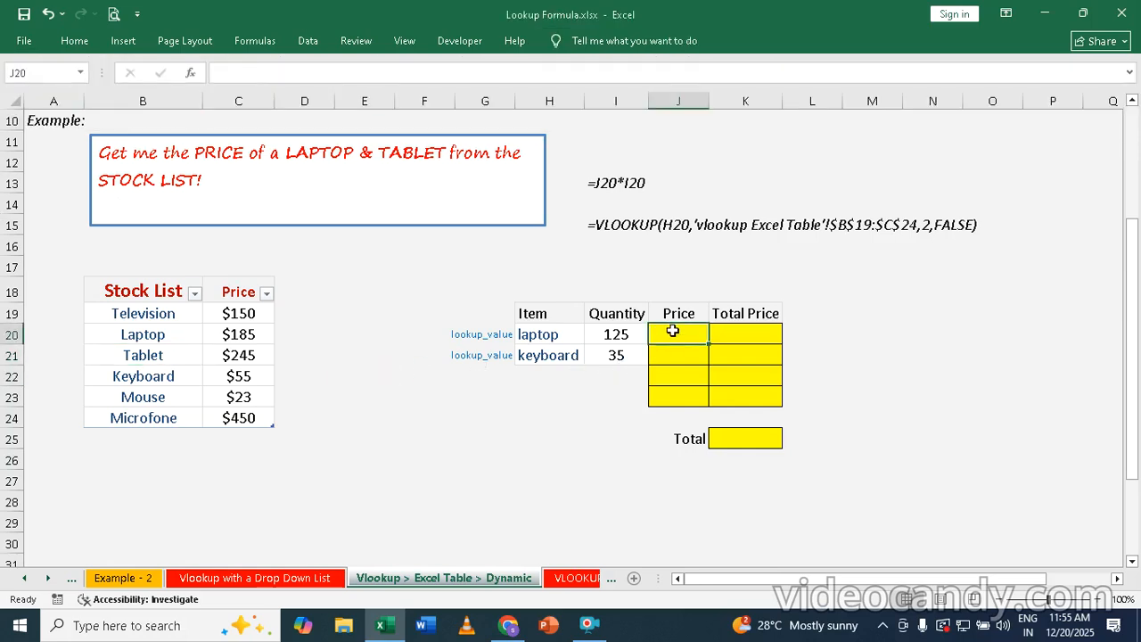
type("=vl")
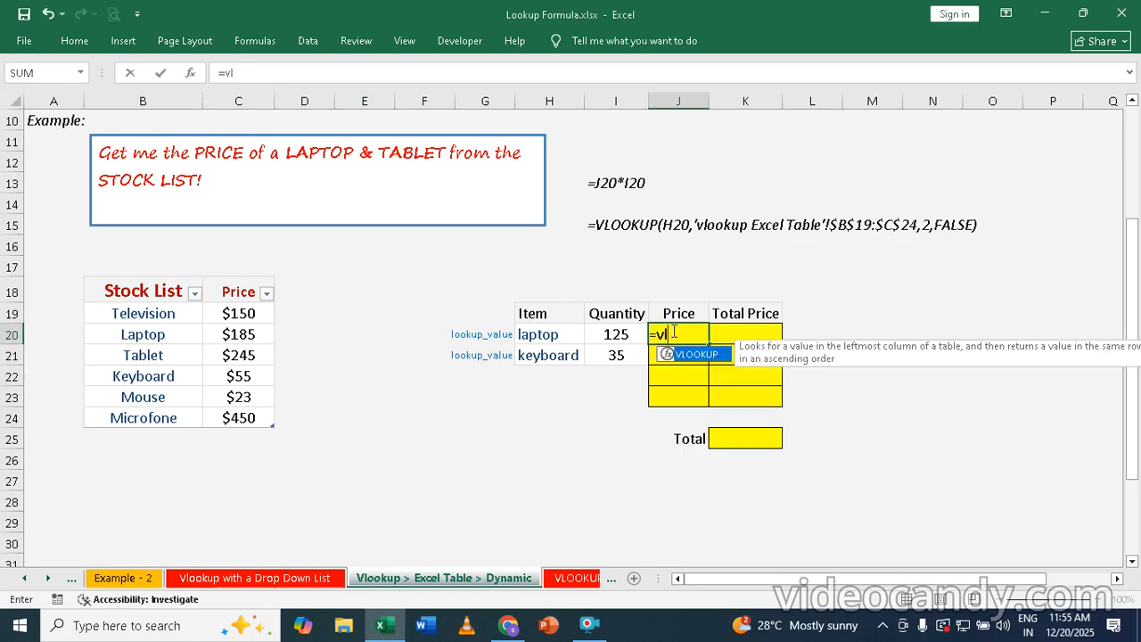
key("Tab")
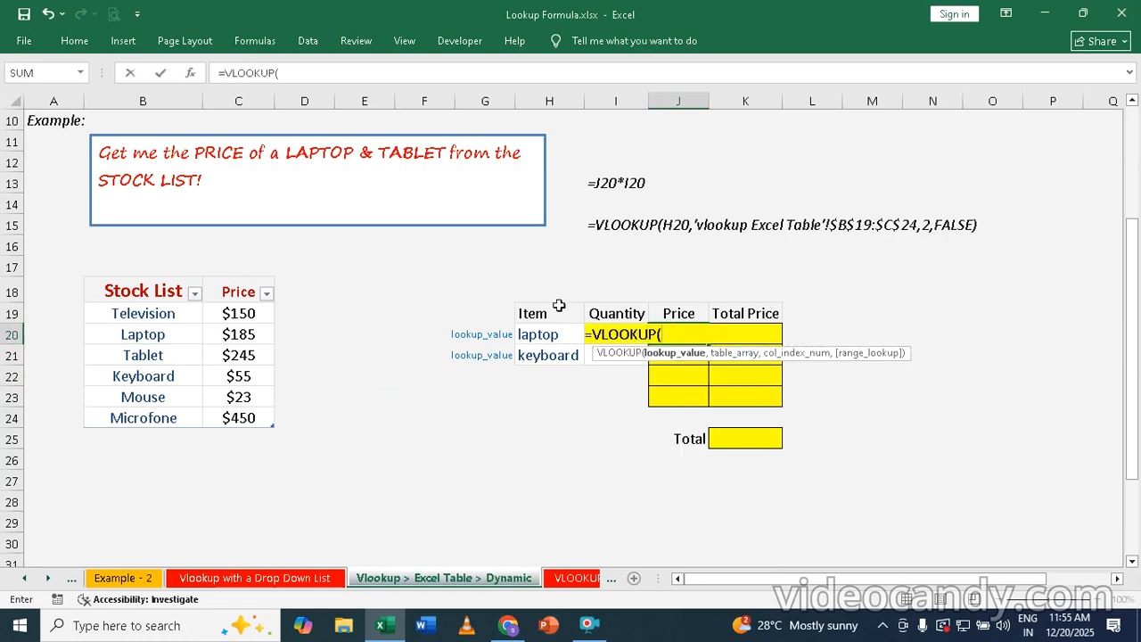
left_click(540, 337)
type(",")
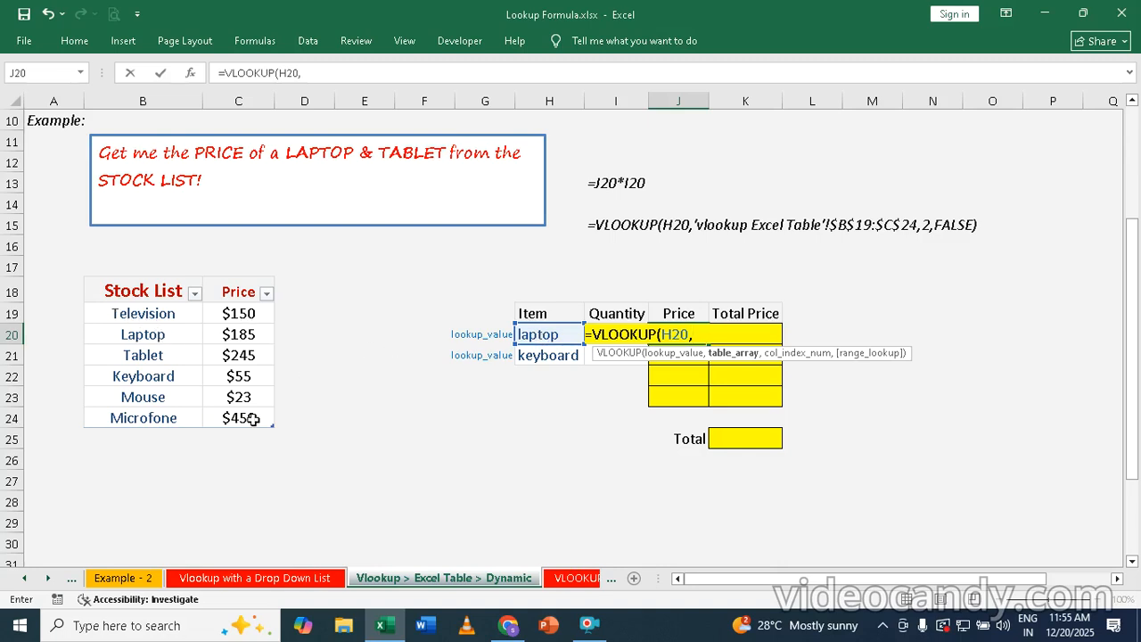
type("stock")
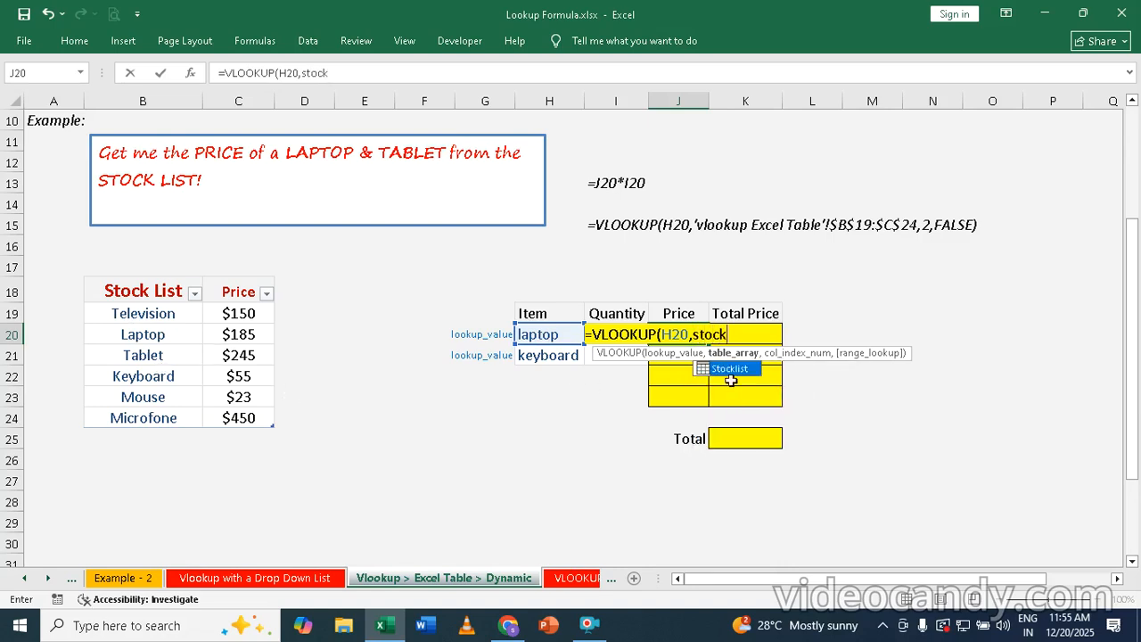
double_click(730, 378)
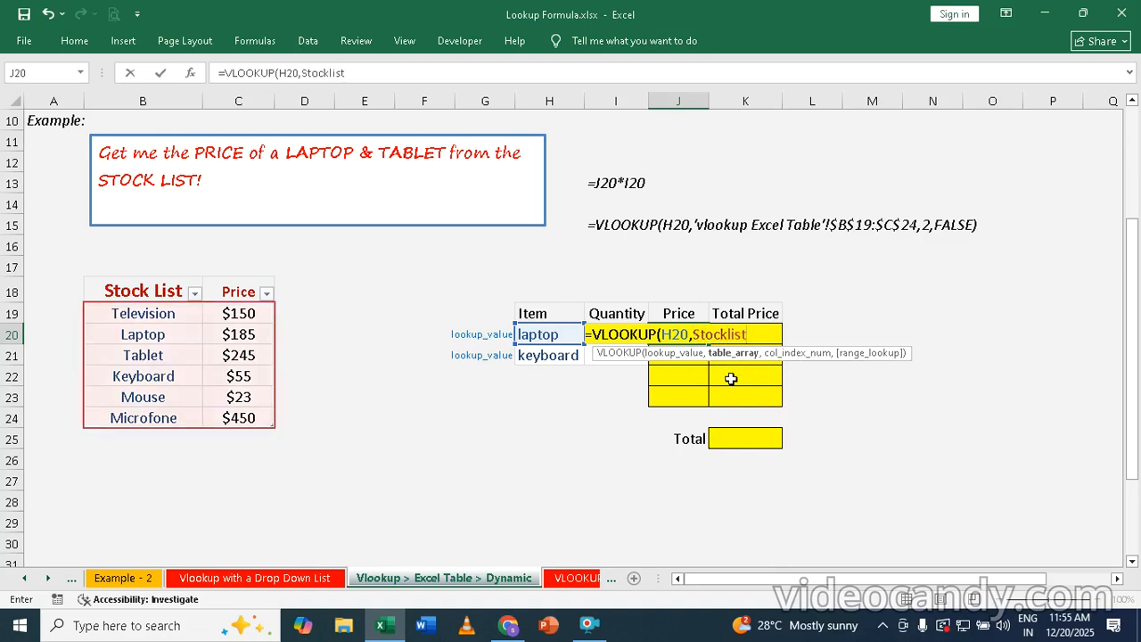
type(",2,")
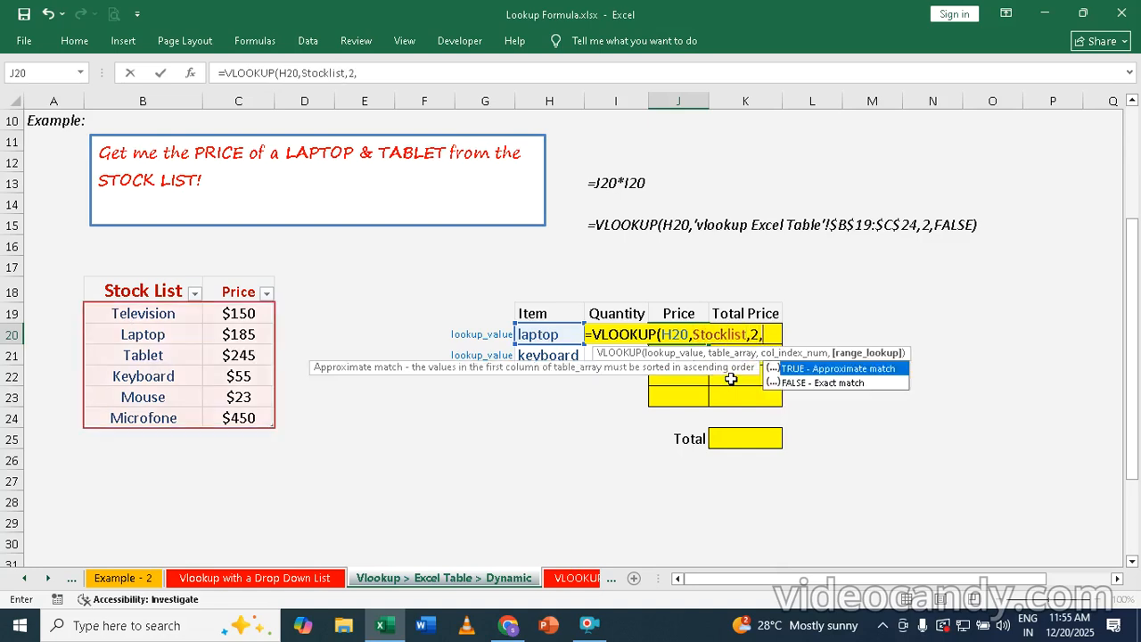
type("0)")
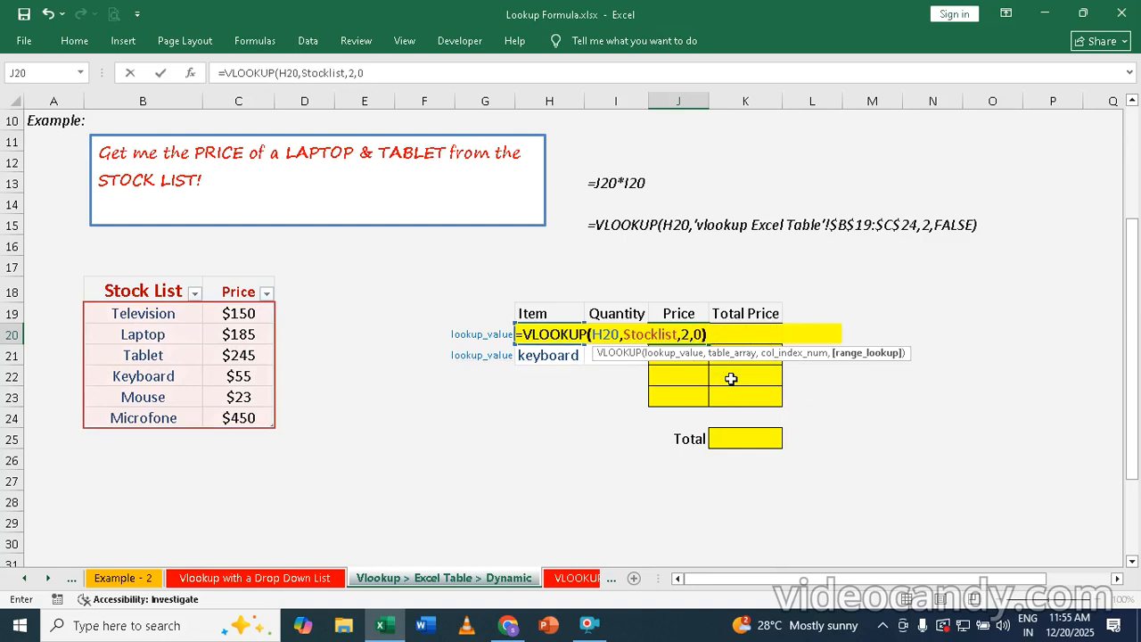
key("Return")
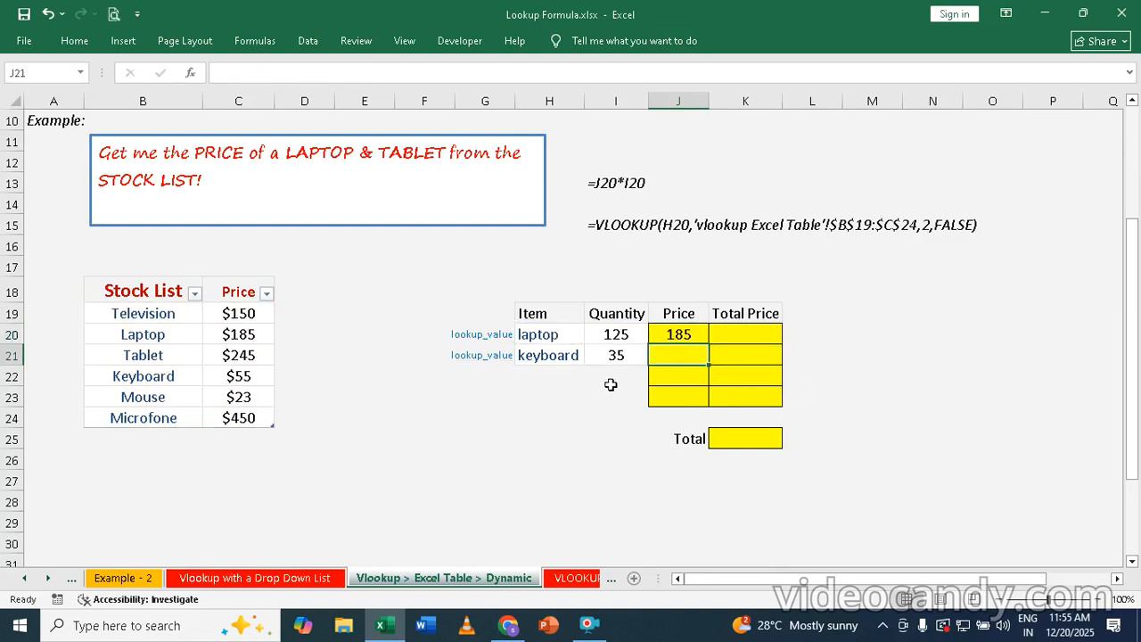
Step: Copy the laptop's price formula from J20 down to the keyboard row, J21
left_click(682, 335)
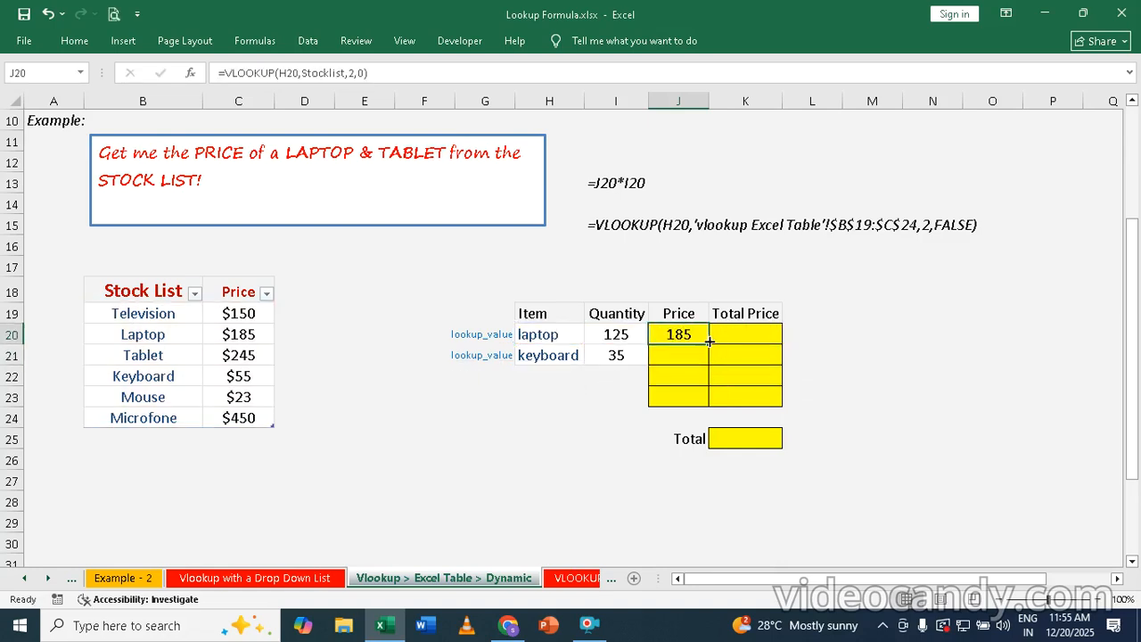
left_click_drag(711, 344, 705, 358)
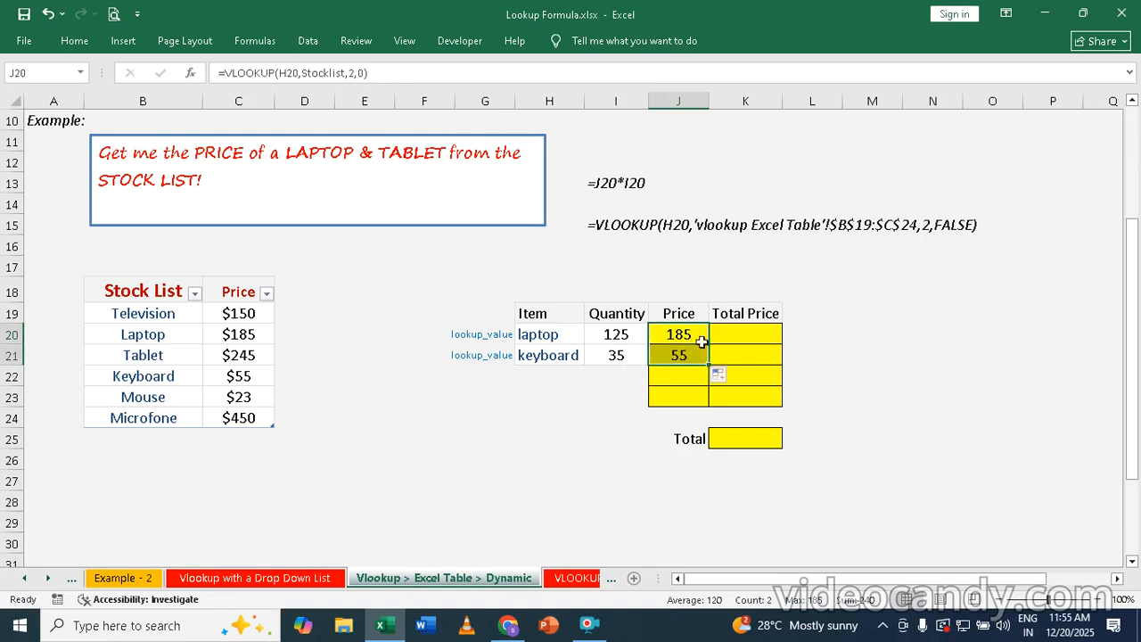
left_click(614, 354)
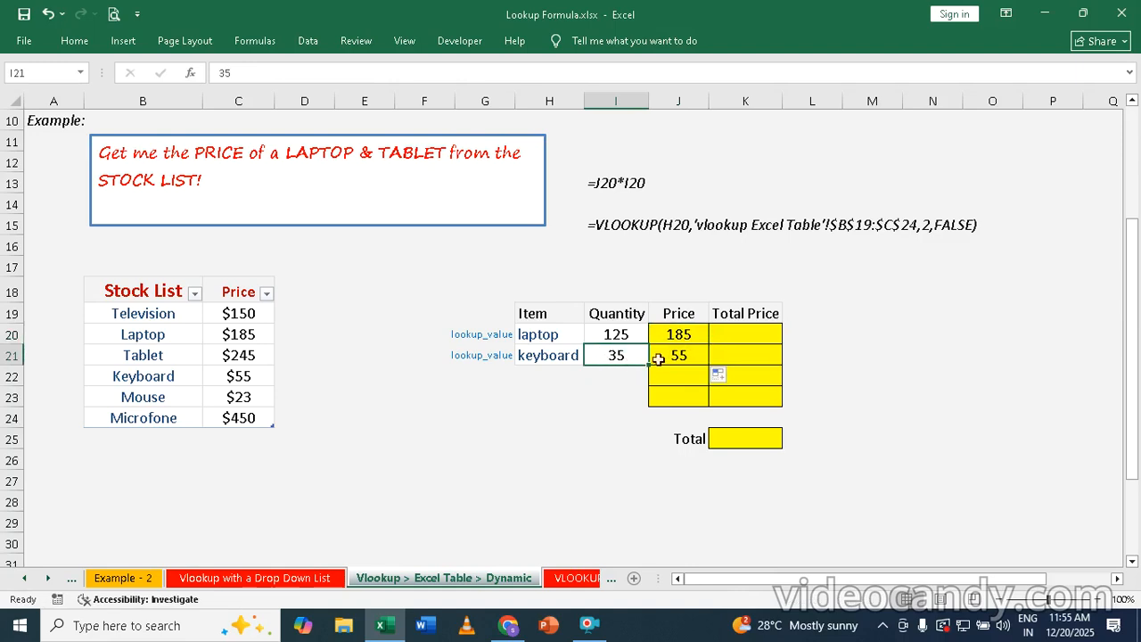
Step: Calculate the laptop's total price in K20 with =I20*J20 and copy the formula down to K23
left_click(728, 332)
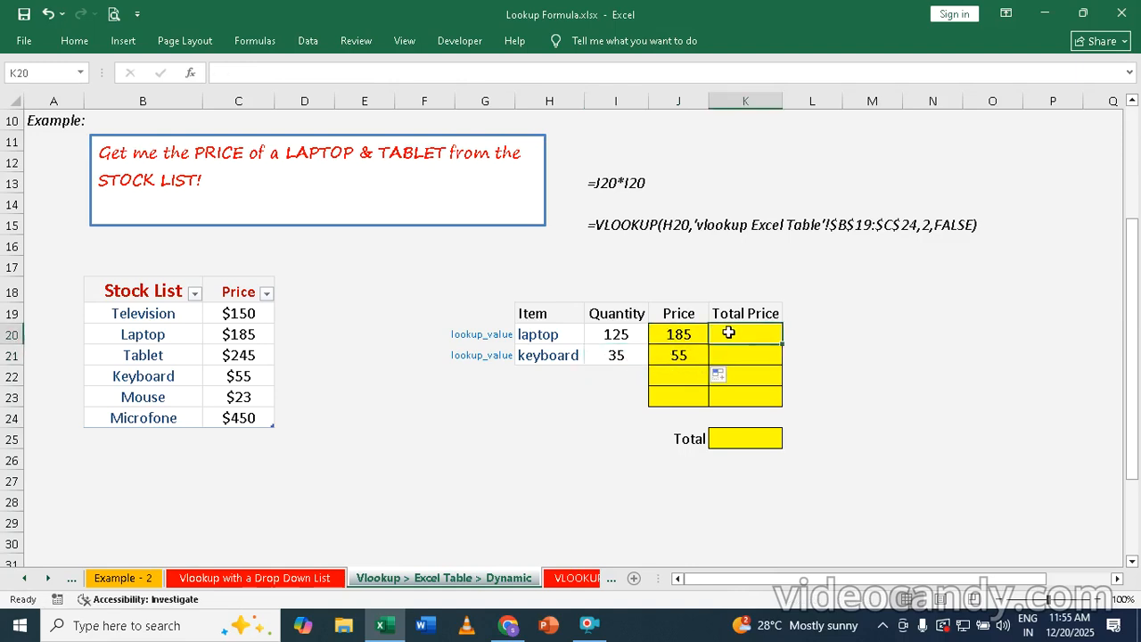
type("=")
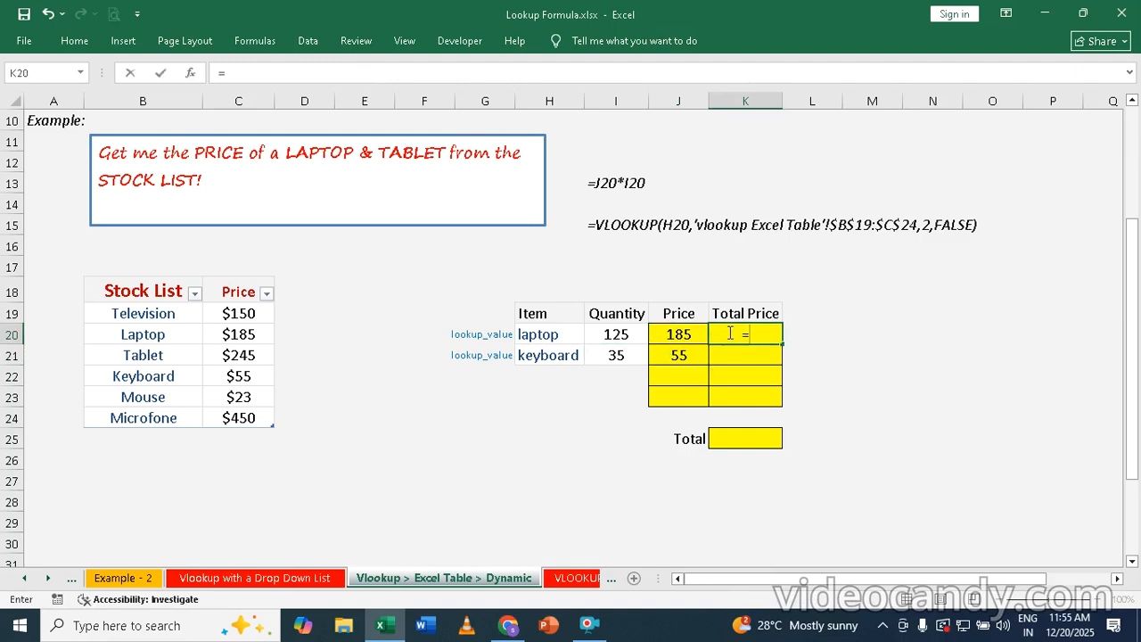
left_click(610, 331)
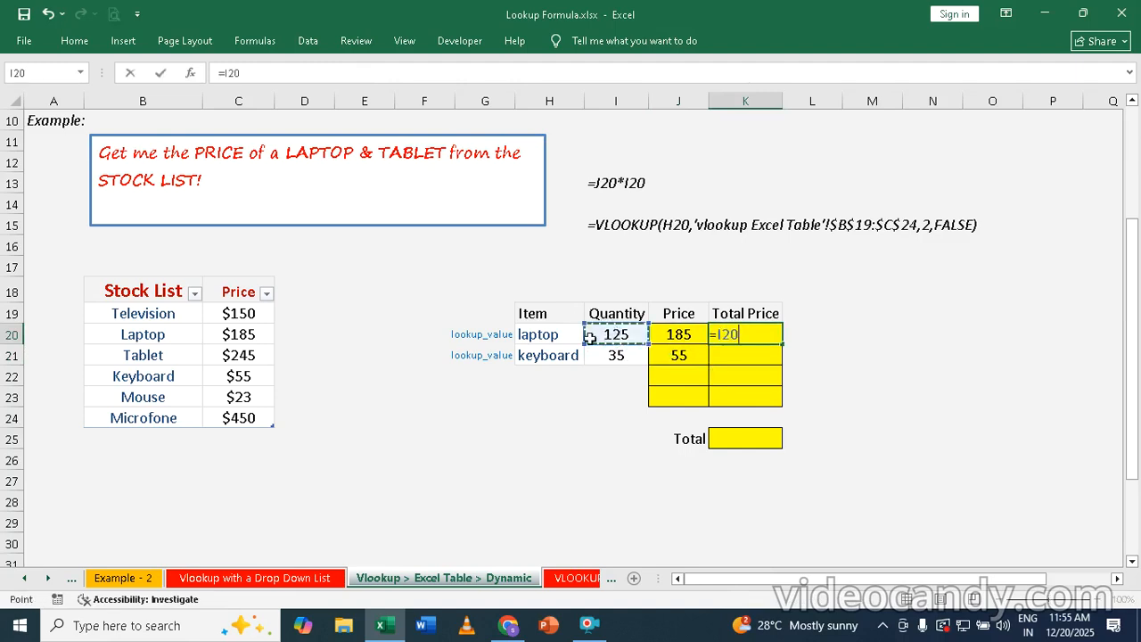
type("*")
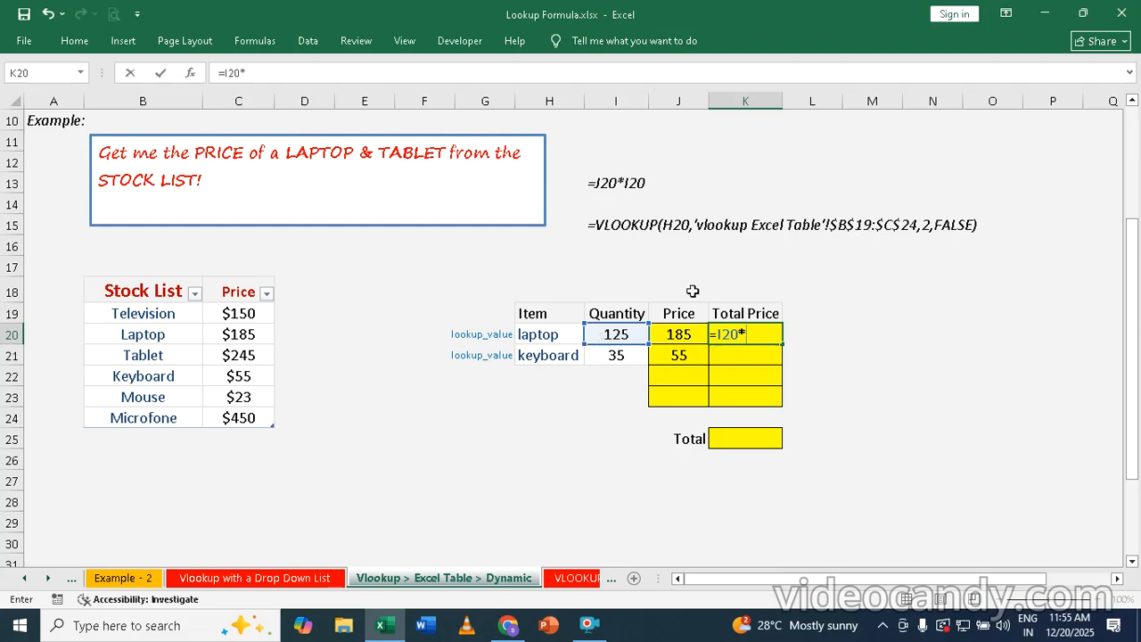
left_click(676, 334)
key("ctrl+Return")
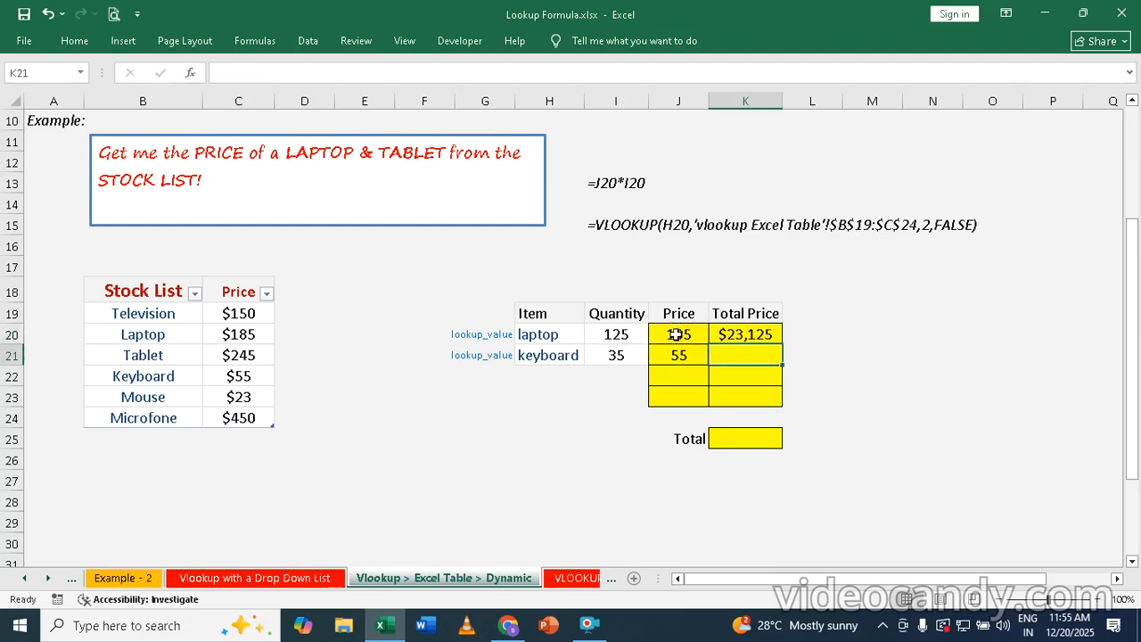
left_click_drag(786, 341, 779, 404)
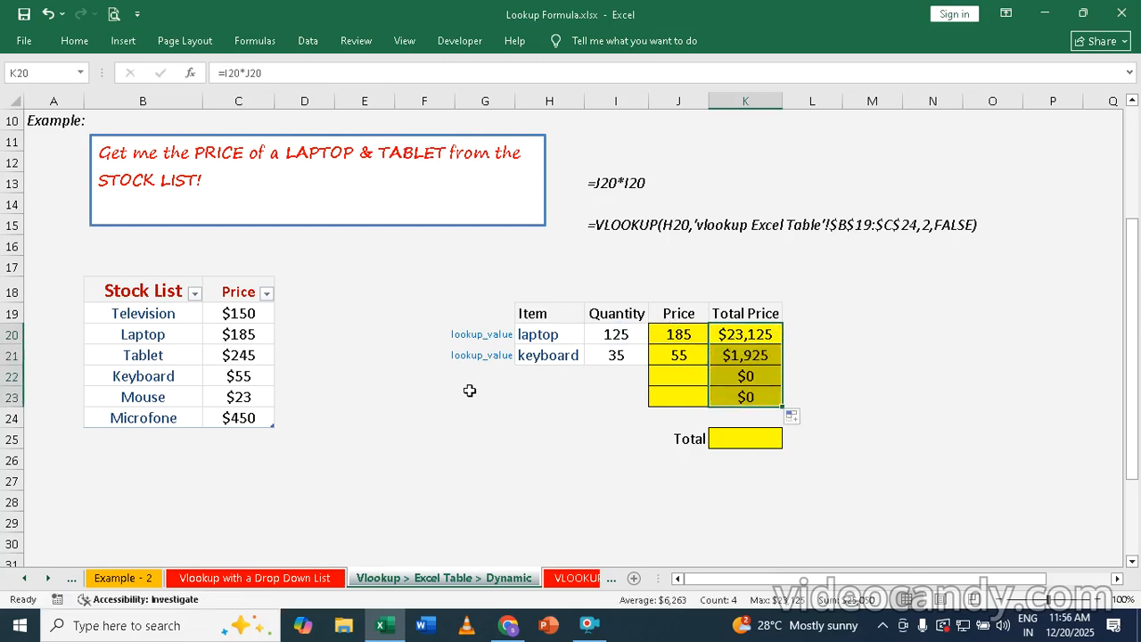
Step: Calculate the grand total in K25 with =SUM(K20:K23)
left_click(745, 438)
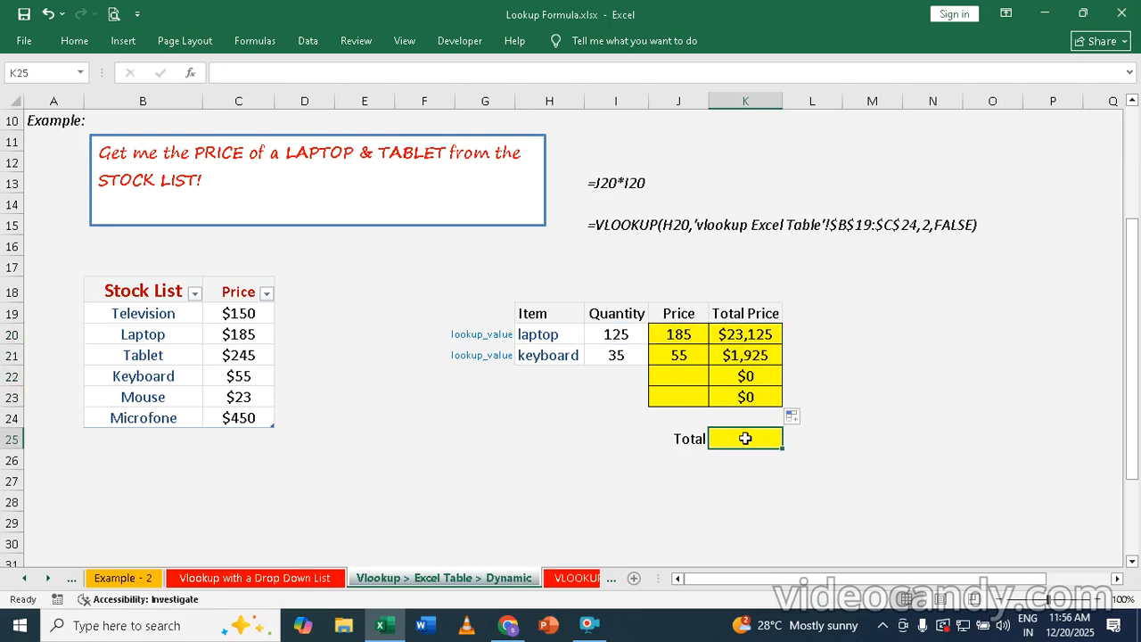
type("=sum")
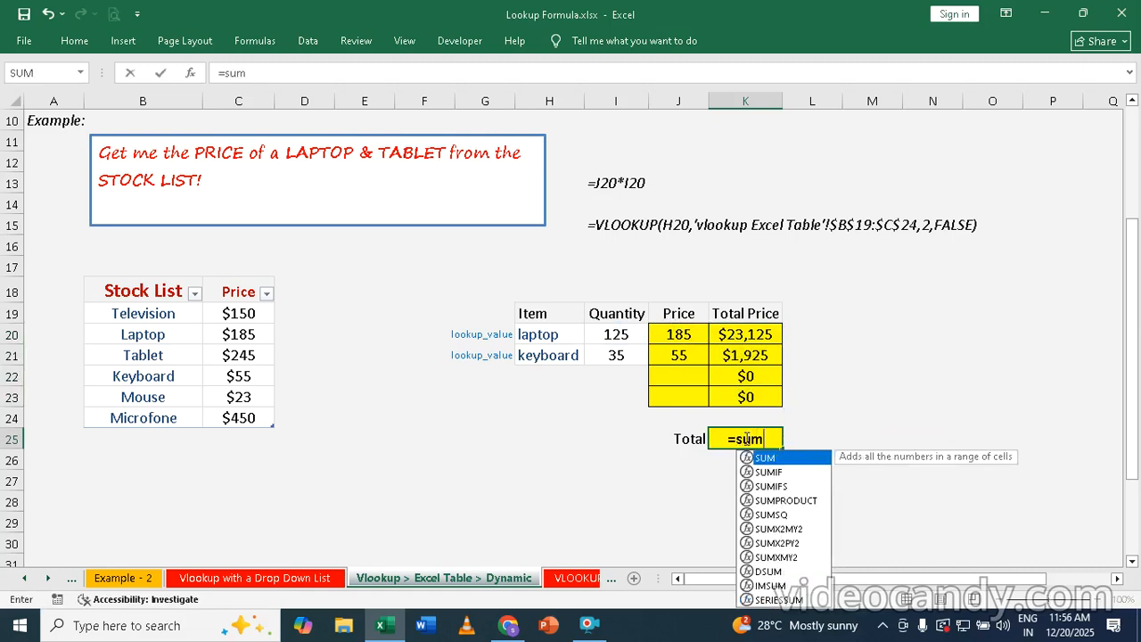
key("Tab")
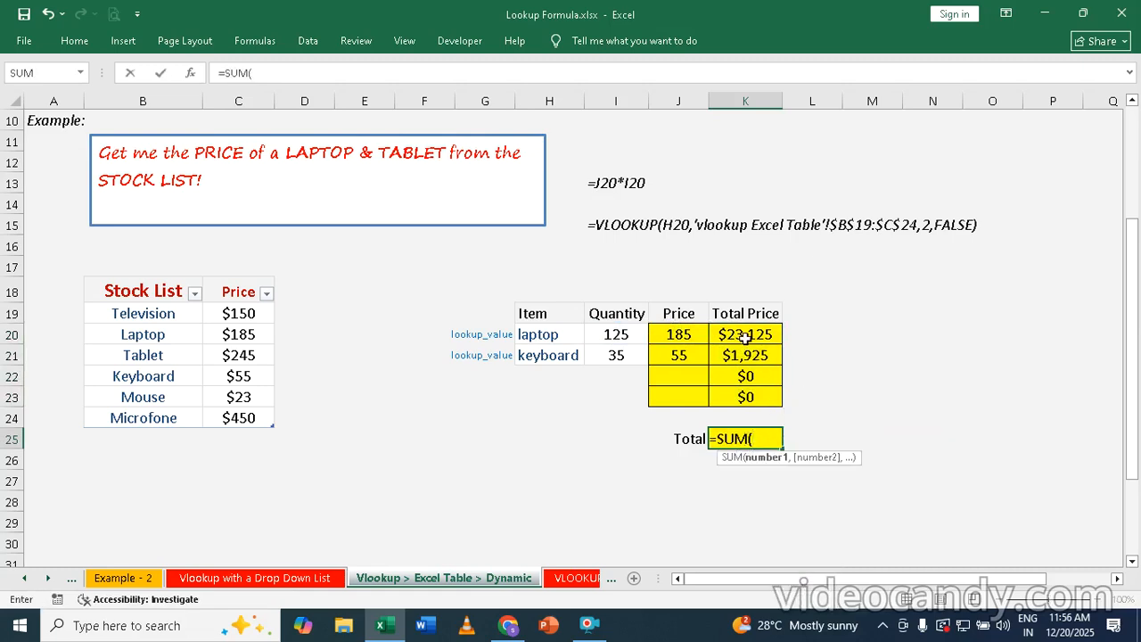
left_click_drag(745, 337, 745, 395)
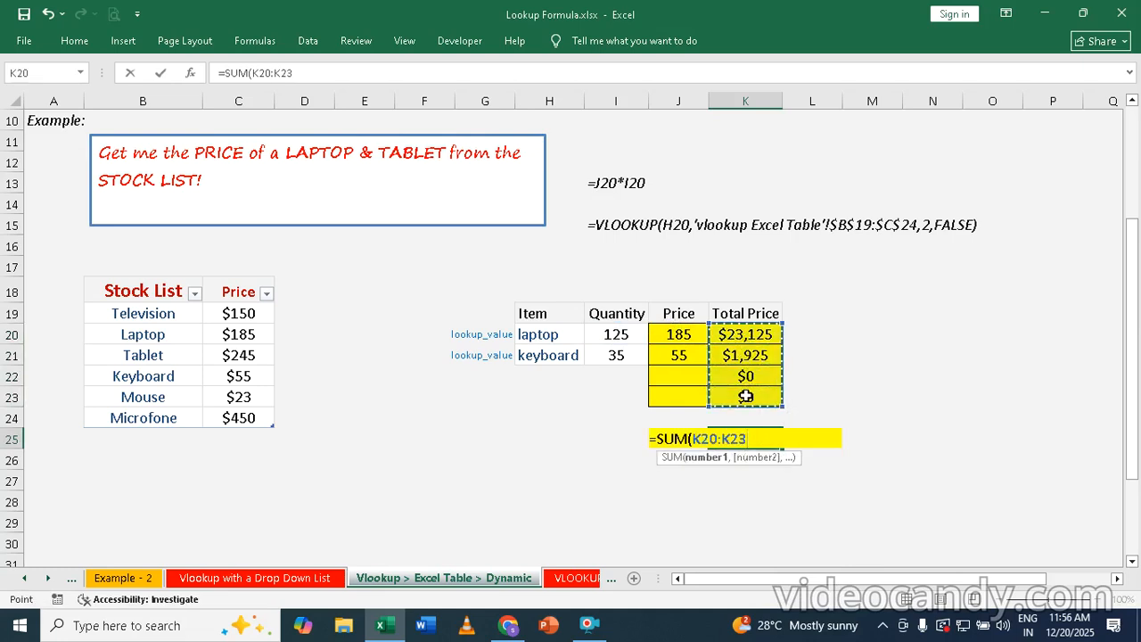
key("Return")
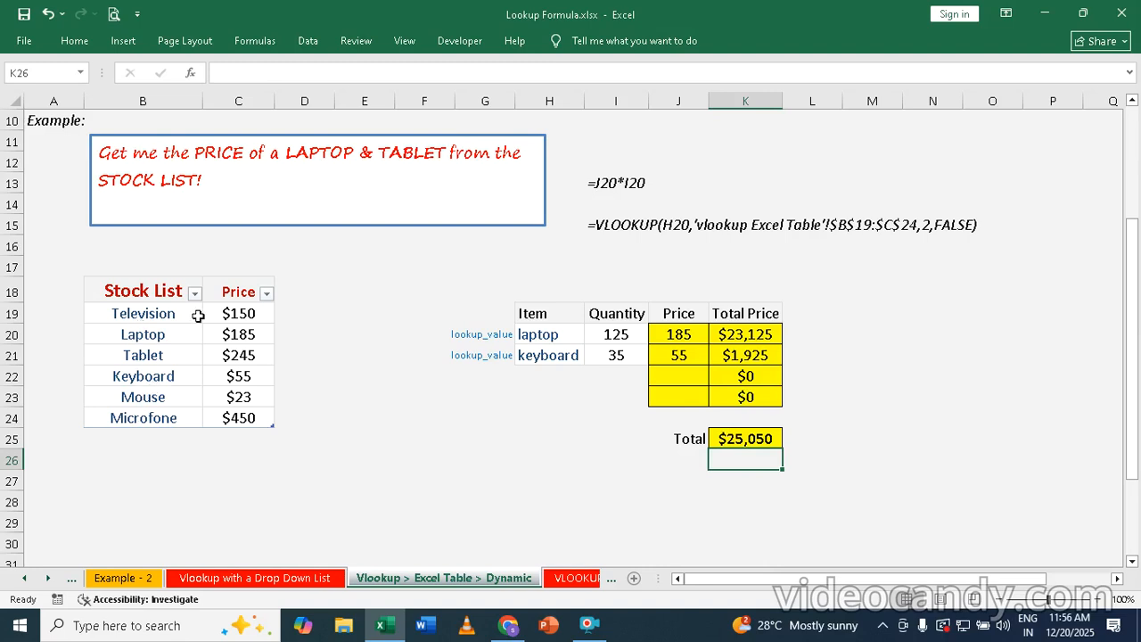
Step: Add Pen drive with a price of 250 to the stock list in row 25, directly below Microfone
left_click(137, 437)
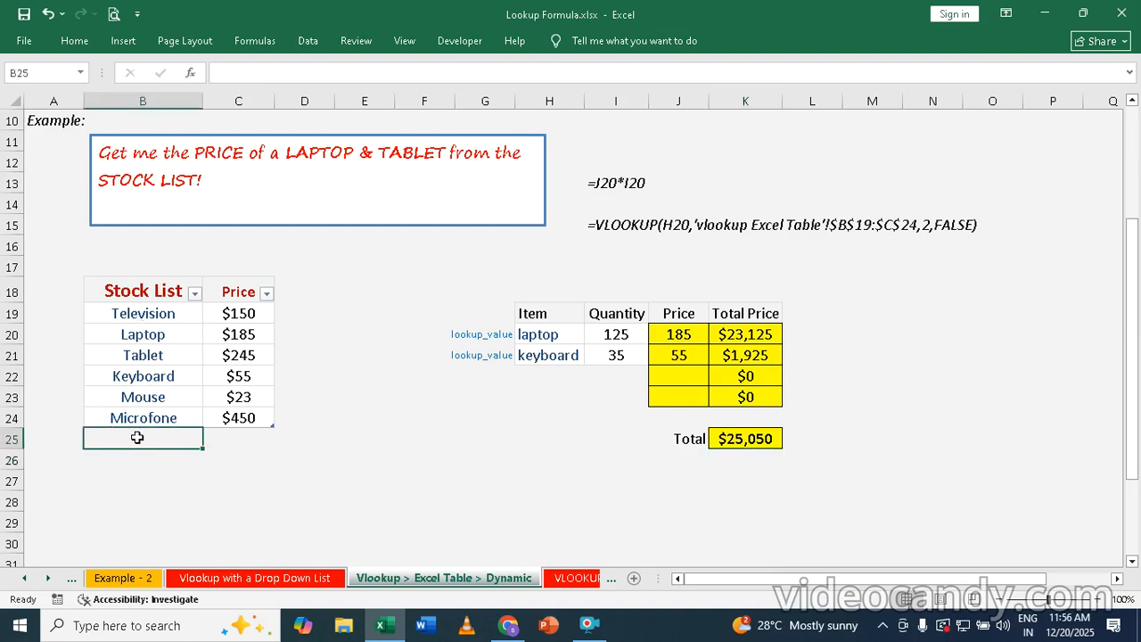
type("Pen")
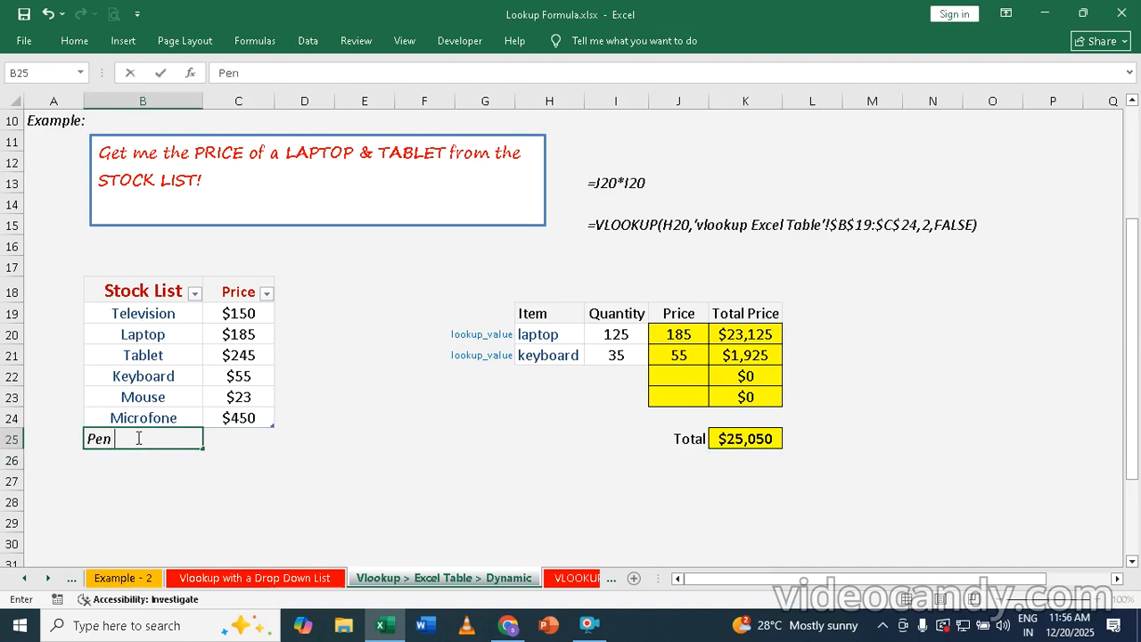
type(" drive")
key("Tab")
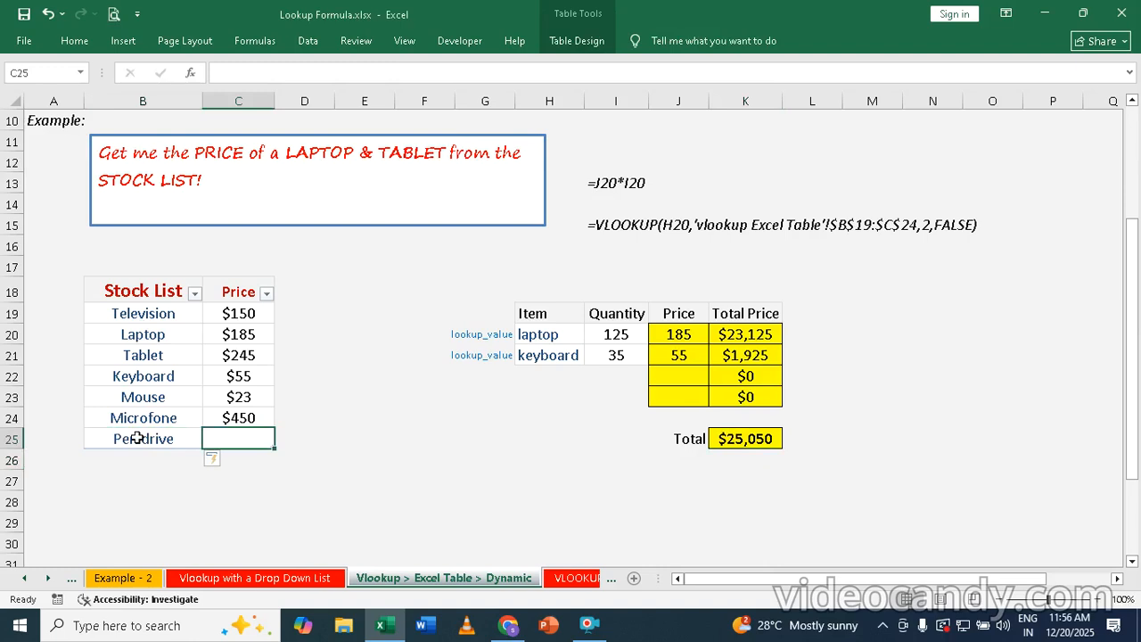
type("250")
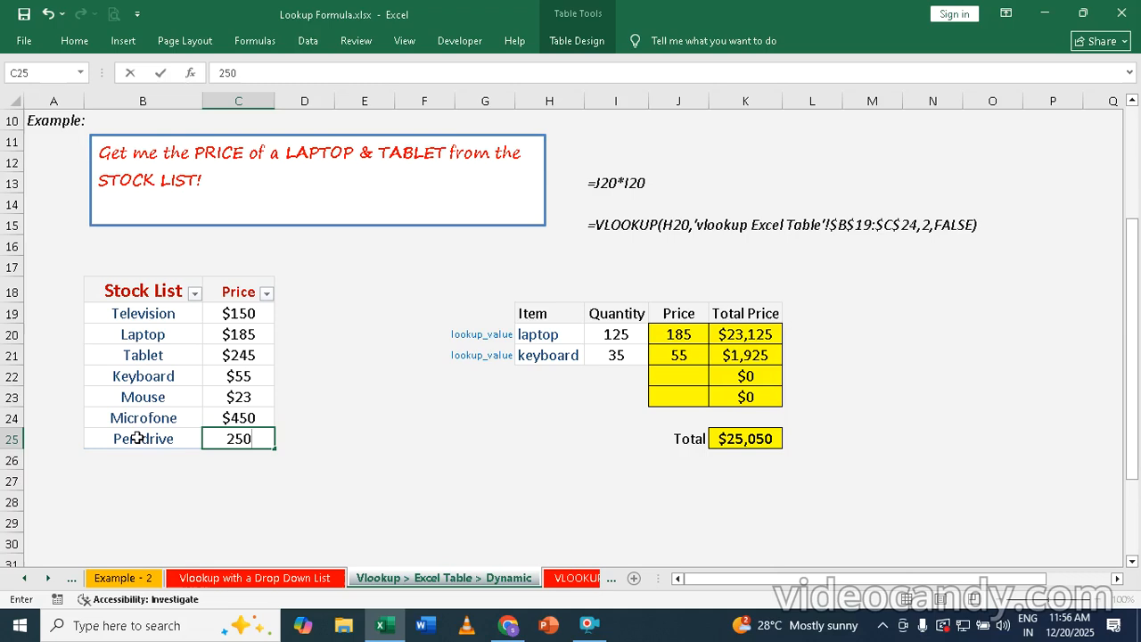
left_click(146, 479)
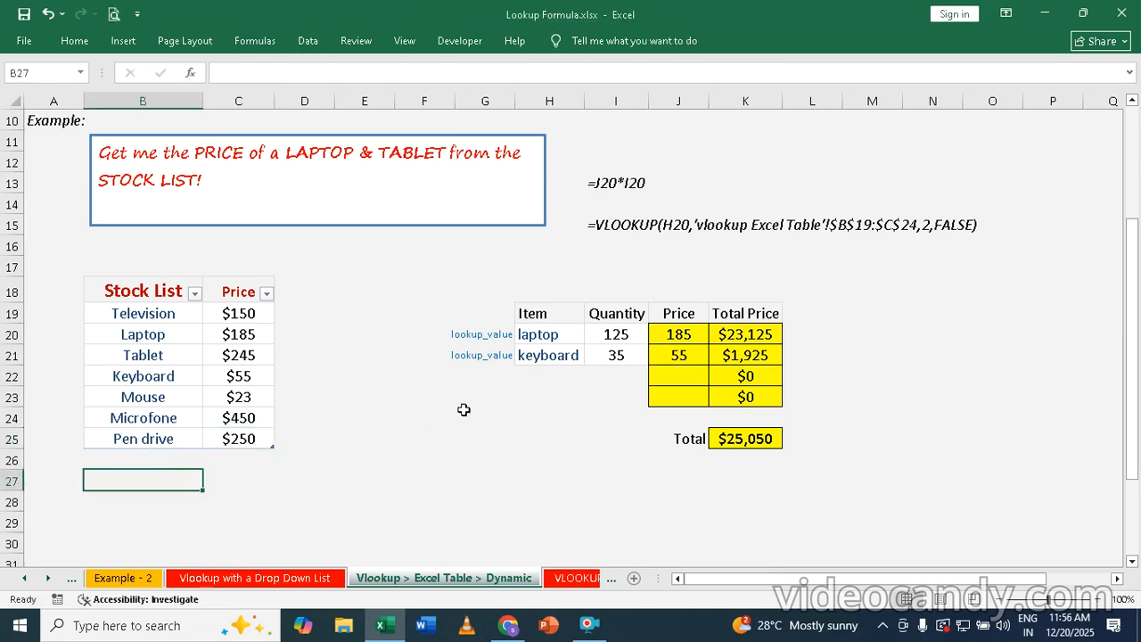
Step: Add a pen drive item with quantity 12 in row 22 and copy the keyboard's price formula down to J22
left_click(546, 375)
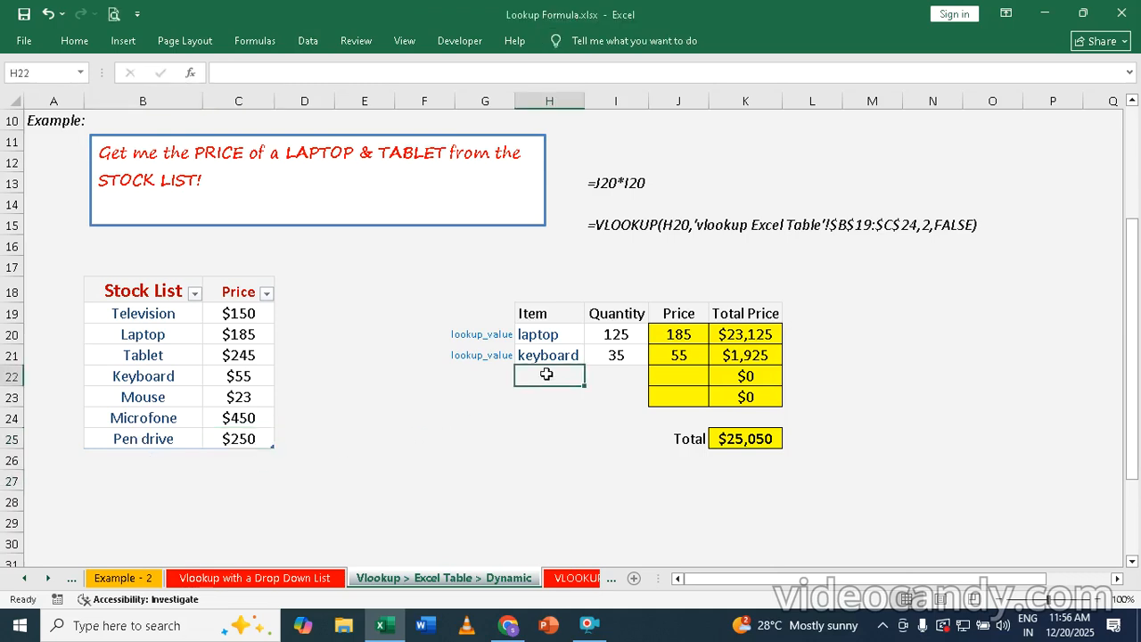
type("pen")
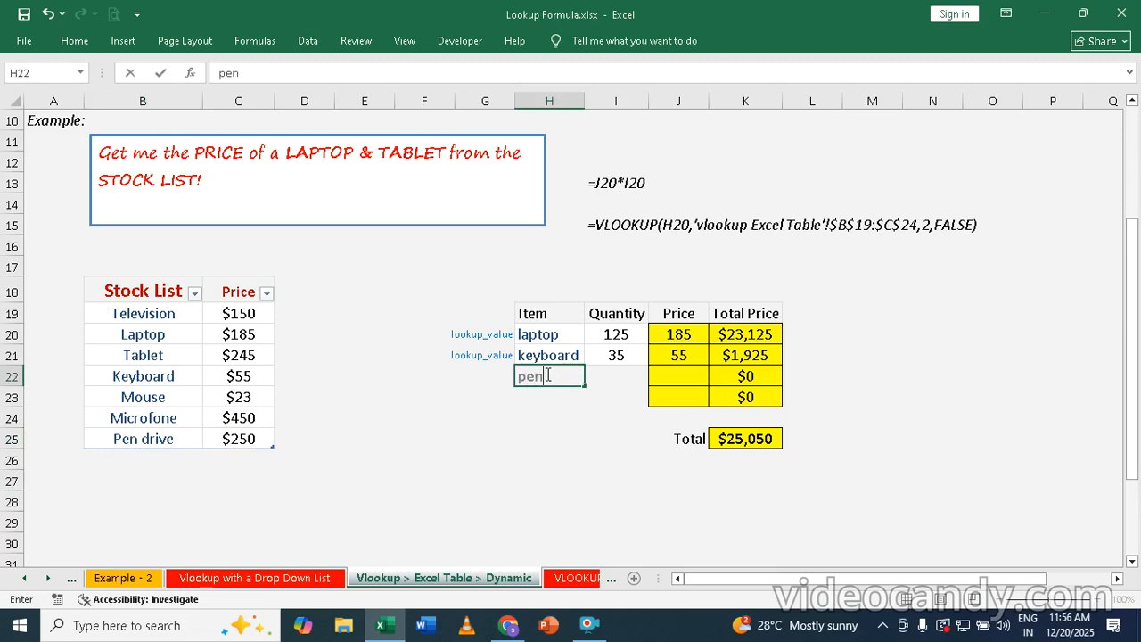
type(" drive")
key("Tab")
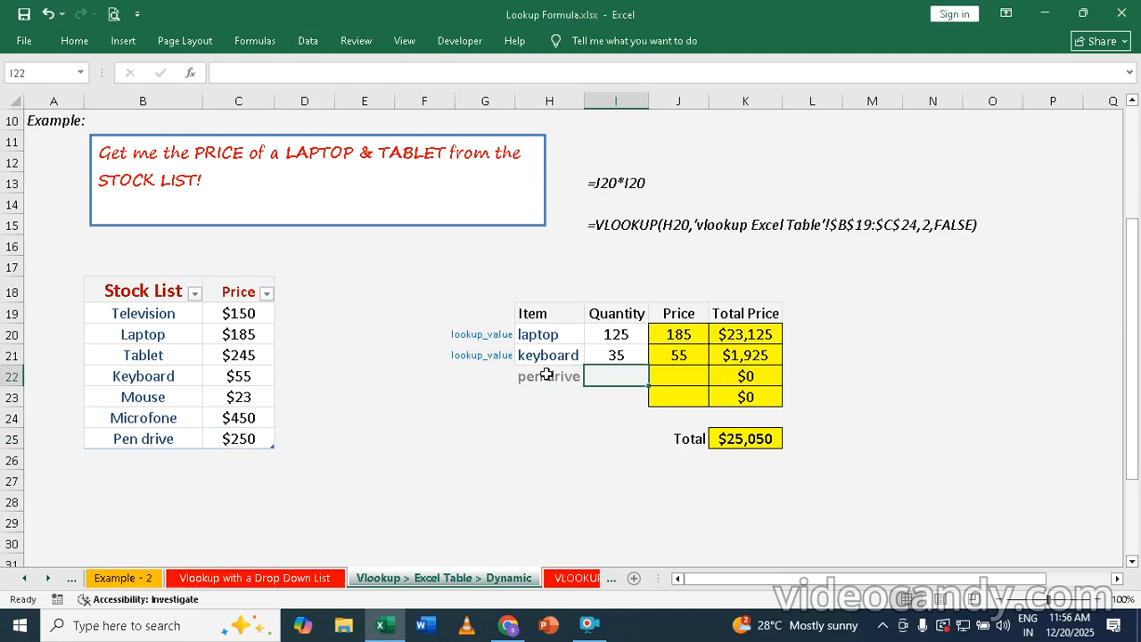
type("12")
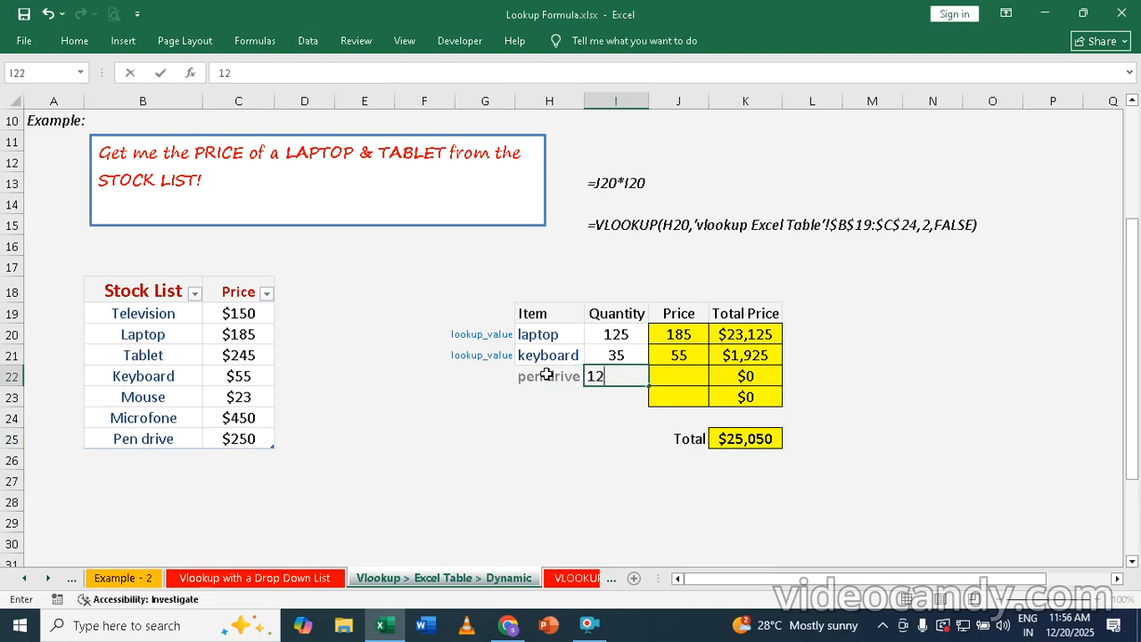
key("Tab")
left_click(688, 355)
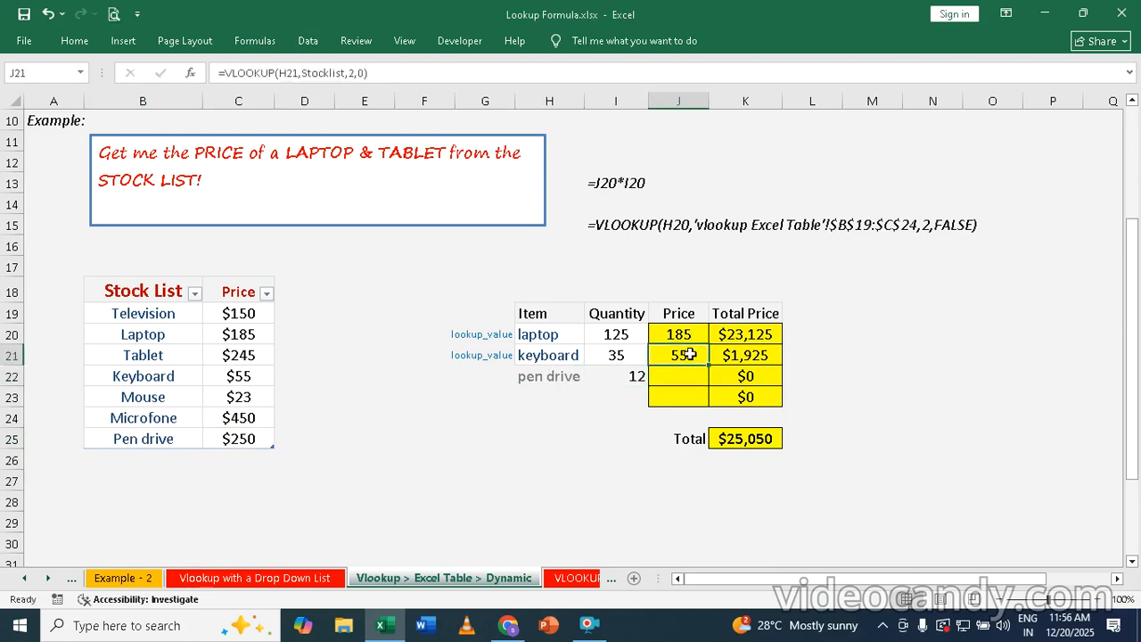
left_click_drag(710, 365, 702, 382)
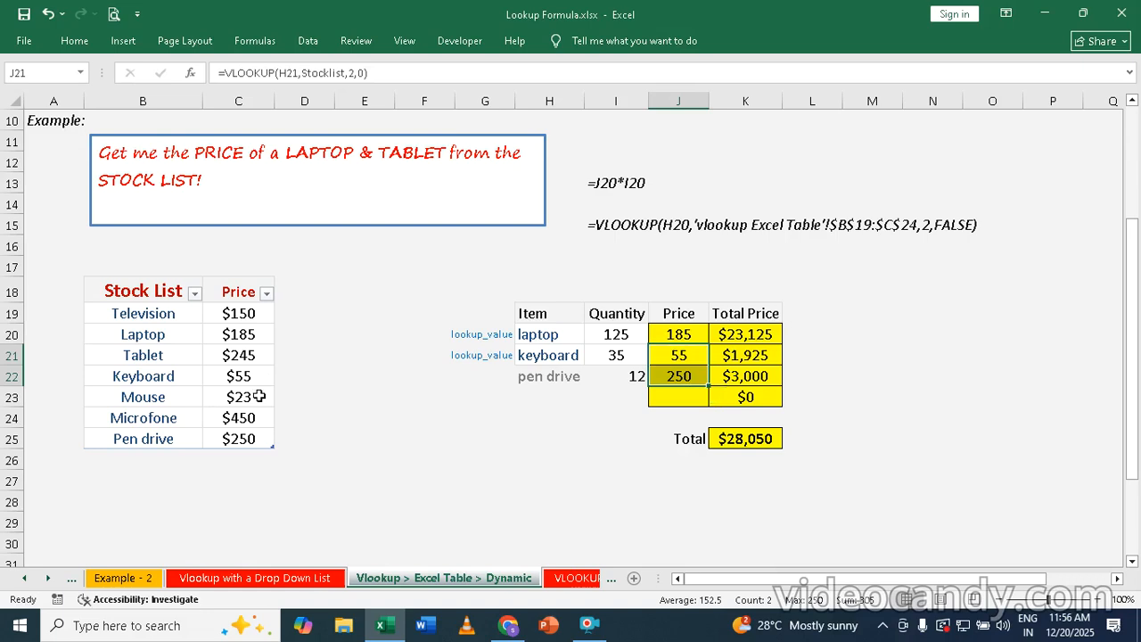
scroll(257, 394, "up", 3)
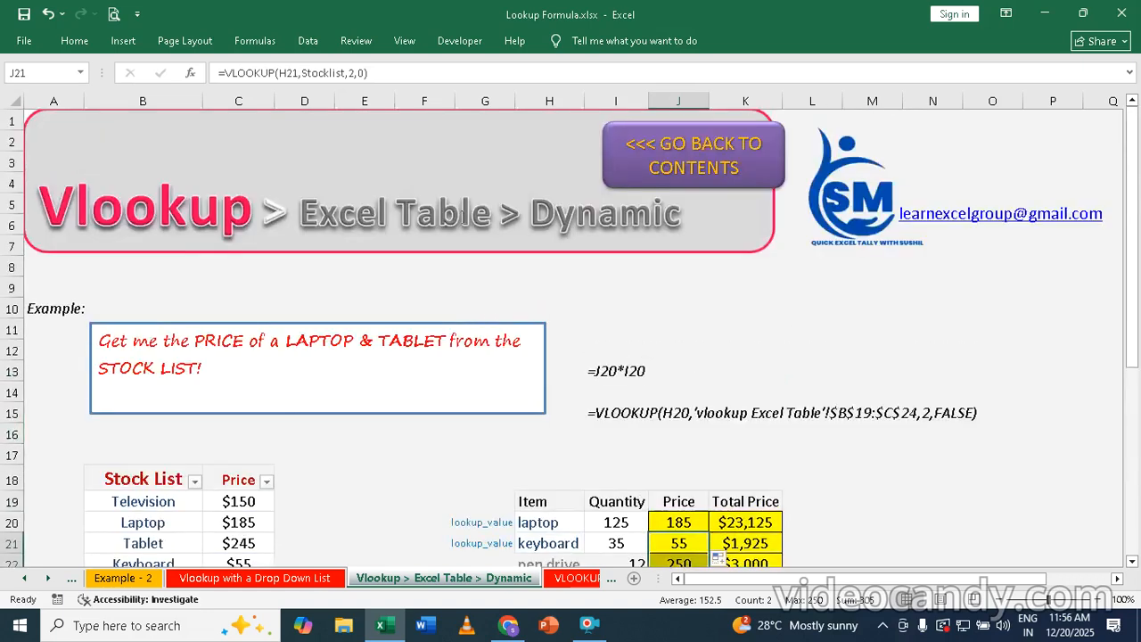
scroll(479, 265, "down", 2)
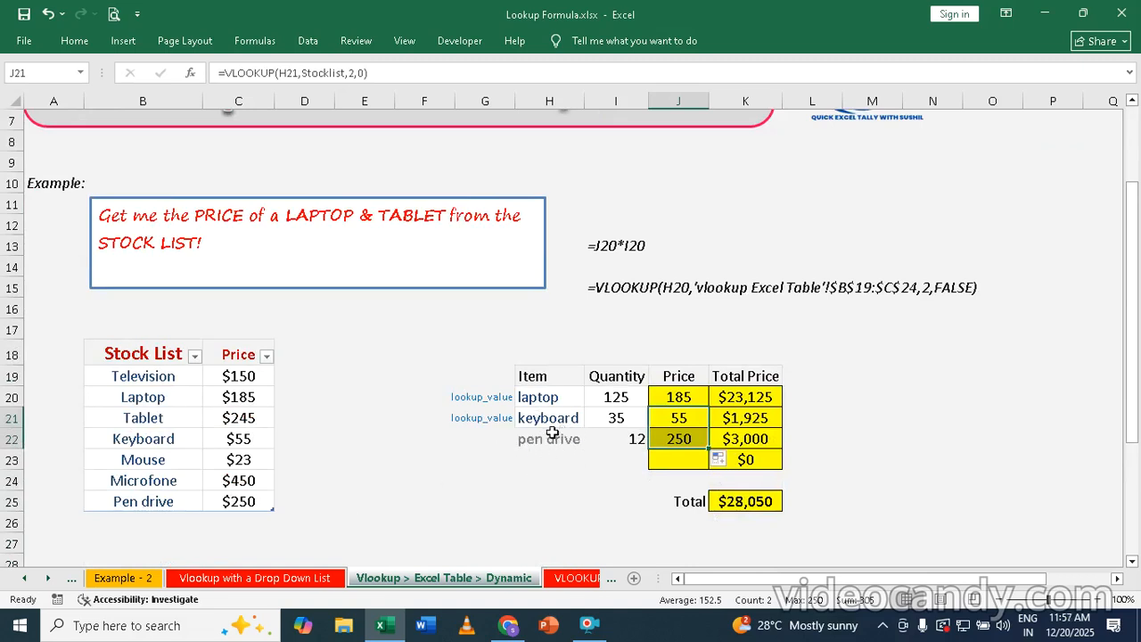
scroll(551, 432, "up", 2)
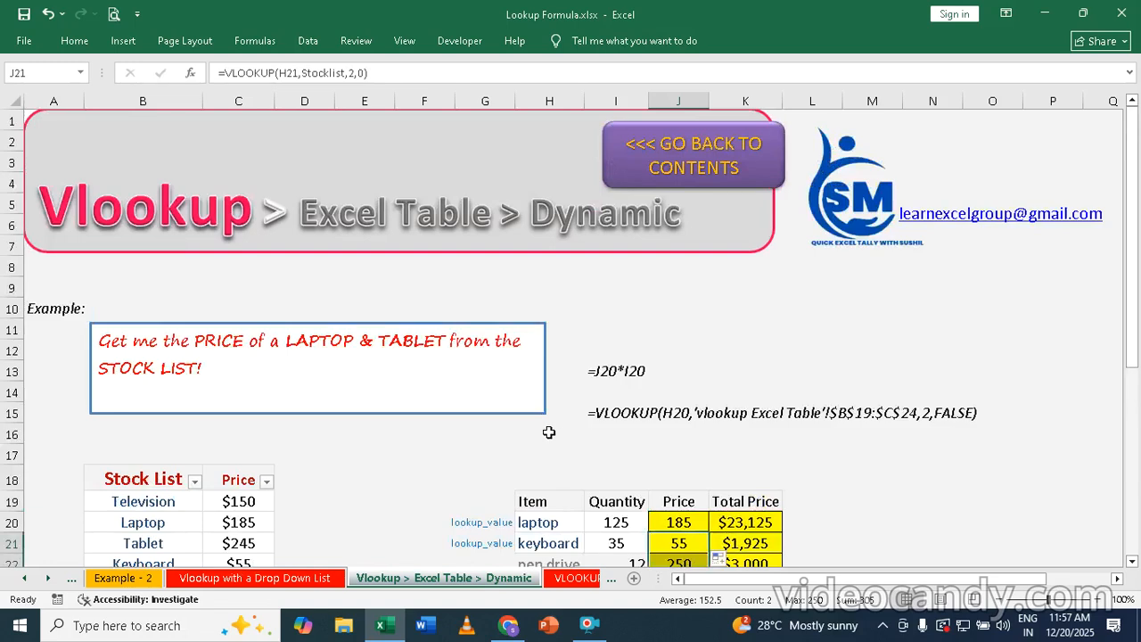
scroll(547, 427, "down", 3)
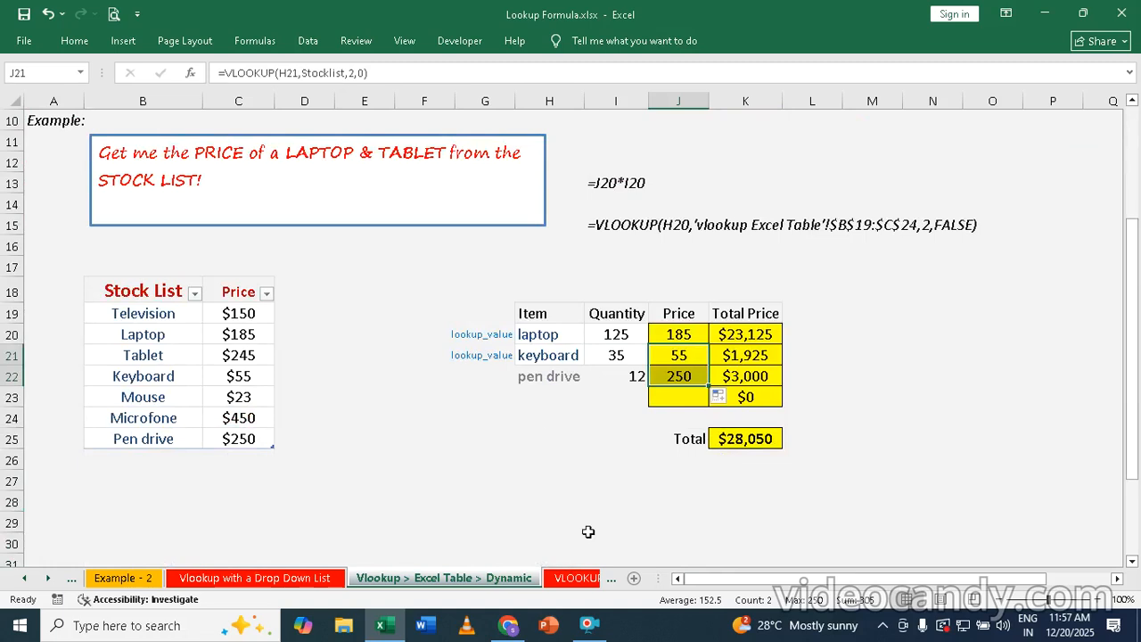
left_click(579, 577)
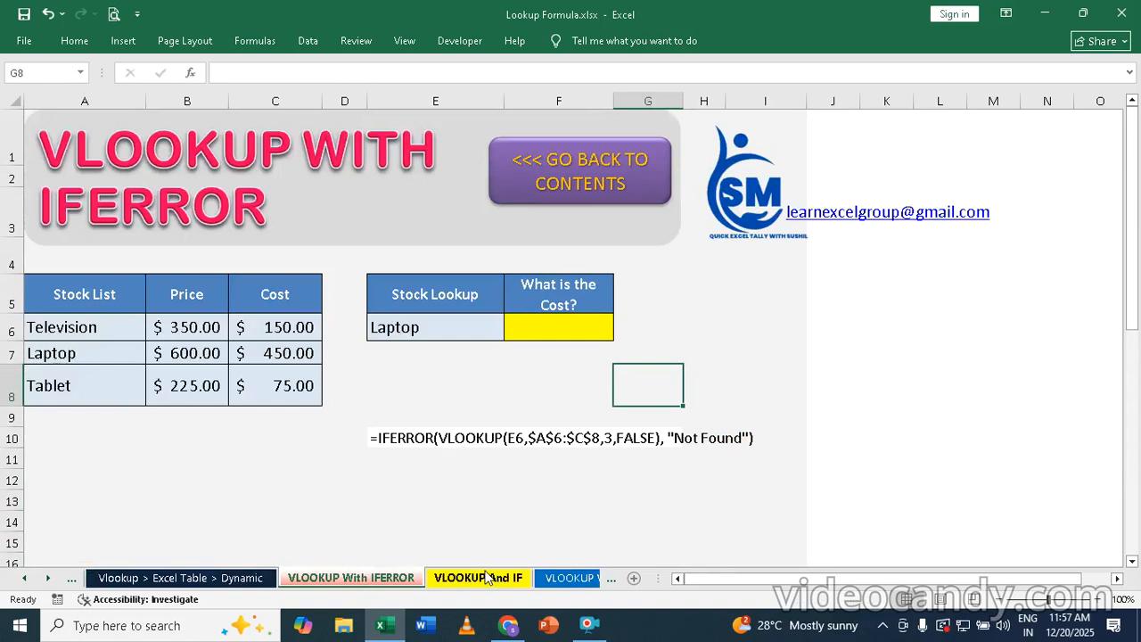
left_click(230, 580)
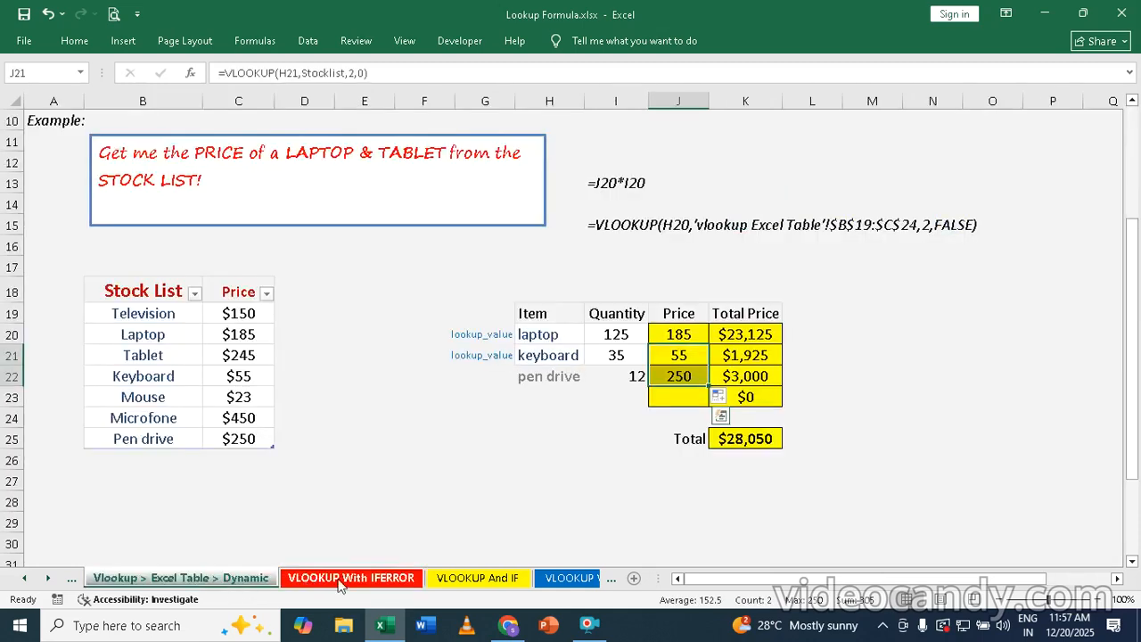
left_click(588, 624)
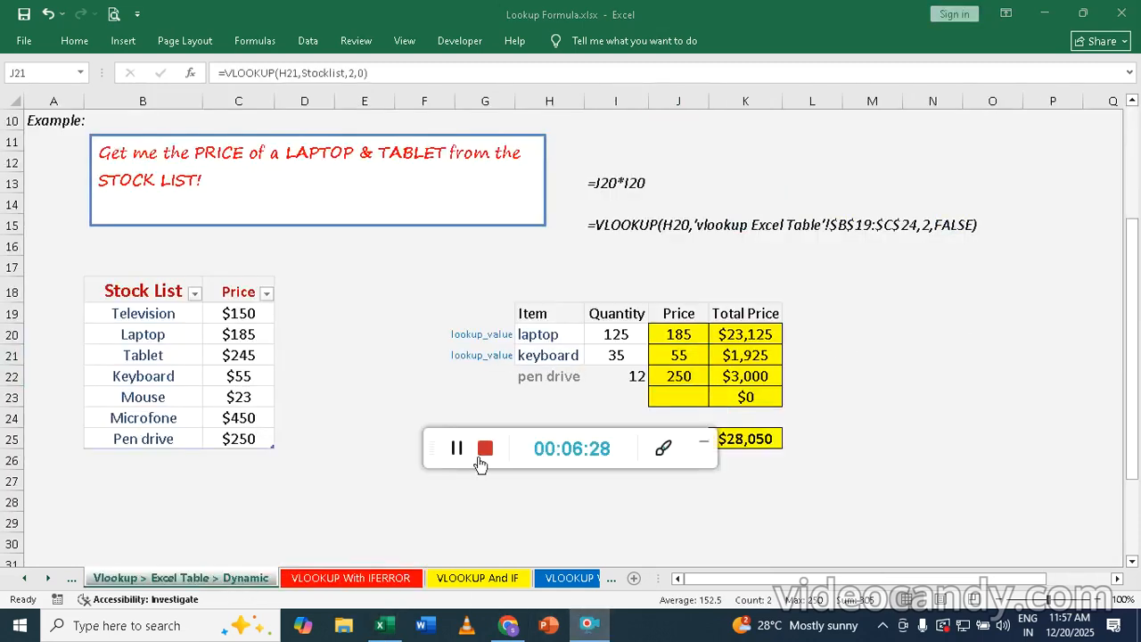